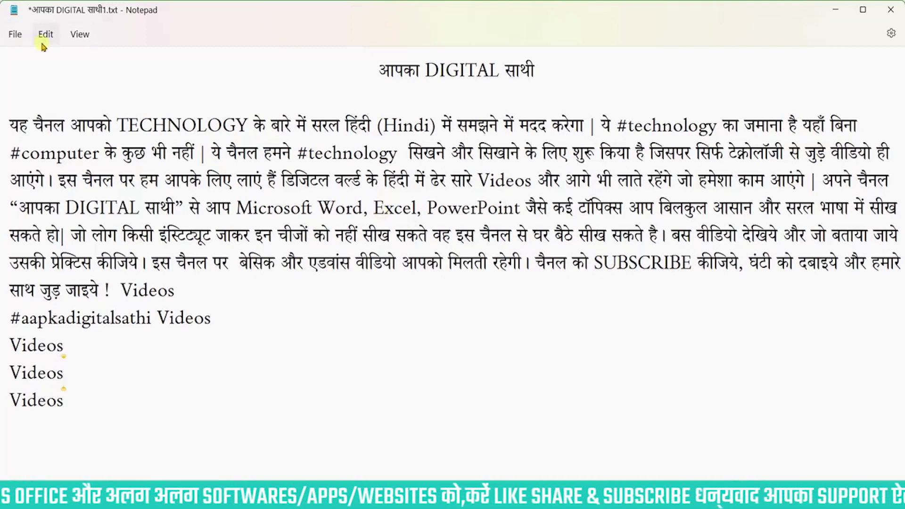
Look over the Edit menu commands, then switch to the File menu.
{"action": "left_click", "coordinate": [45, 35]}
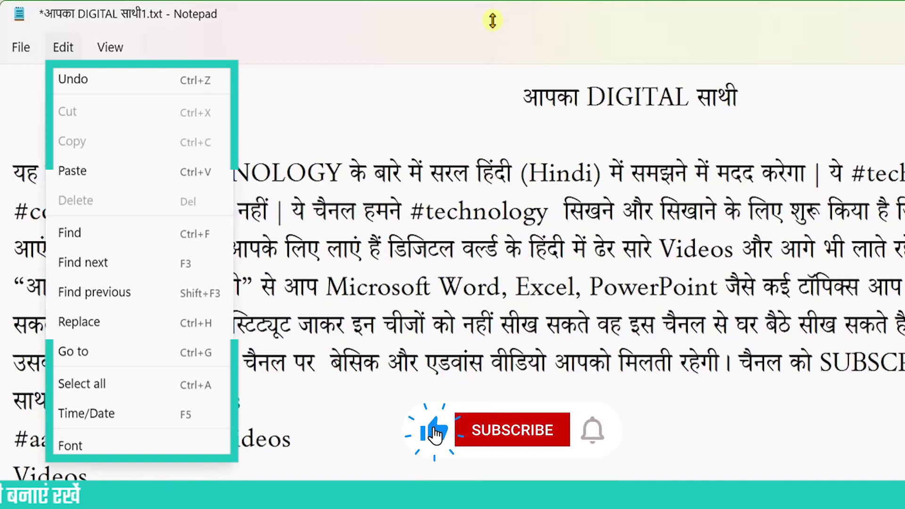
{"action": "left_click", "coordinate": [21, 48]}
{"action": "left_click", "coordinate": [21, 48]}
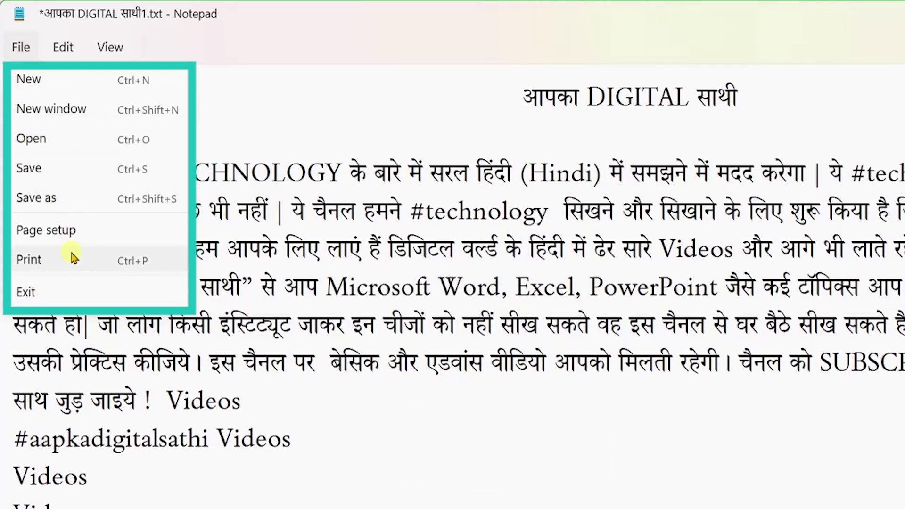
Dismiss the Edit menu and undo the last change with Ctrl+Z.
{"action": "left_click", "coordinate": [61, 48]}
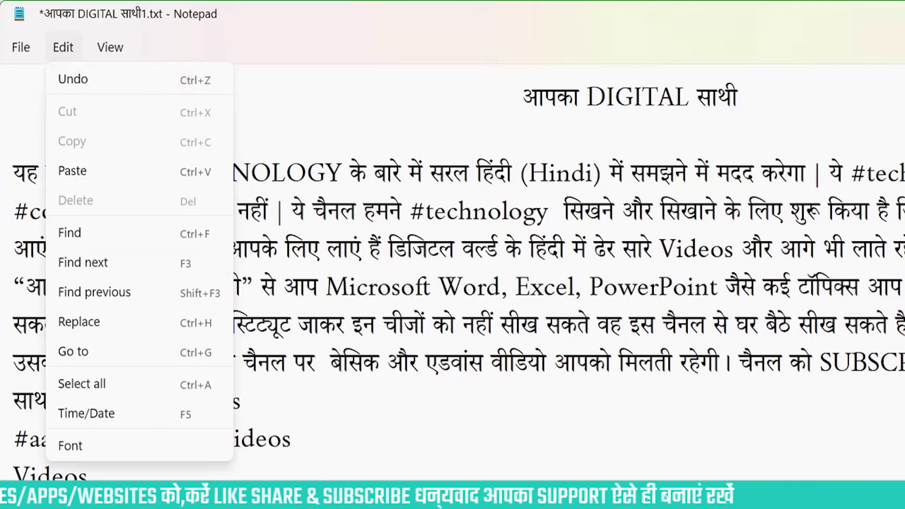
{"action": "key", "text": "Escape"}
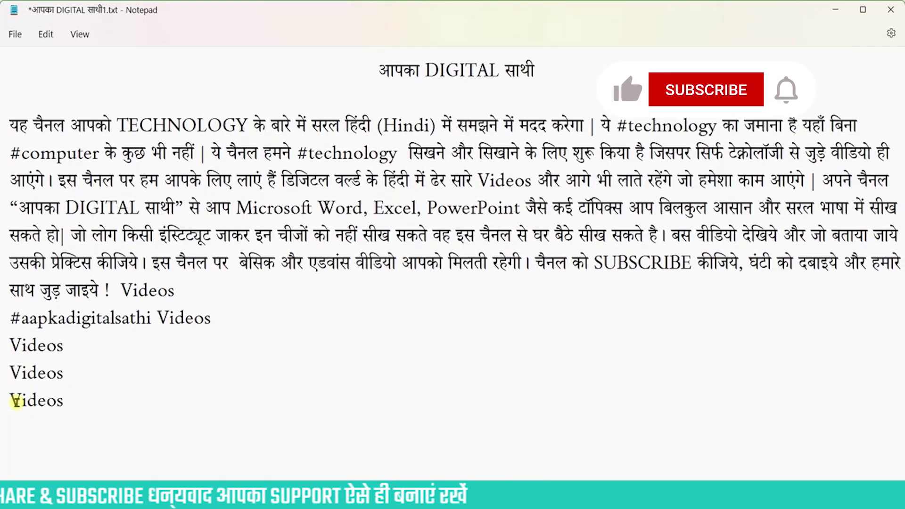
{"action": "key", "text": "ctrl+z"}
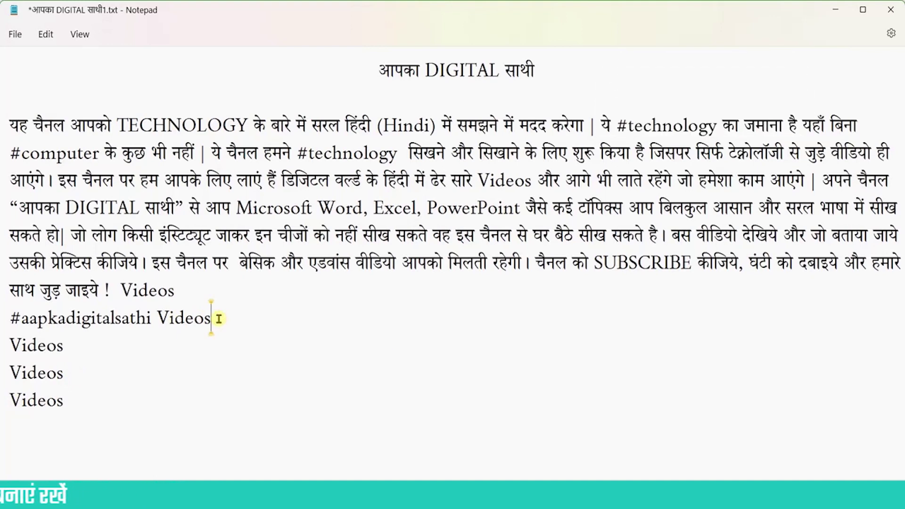
Delete the two extra Videos lines at the end of the document.
{"action": "type", "text": ", VIDEO"}
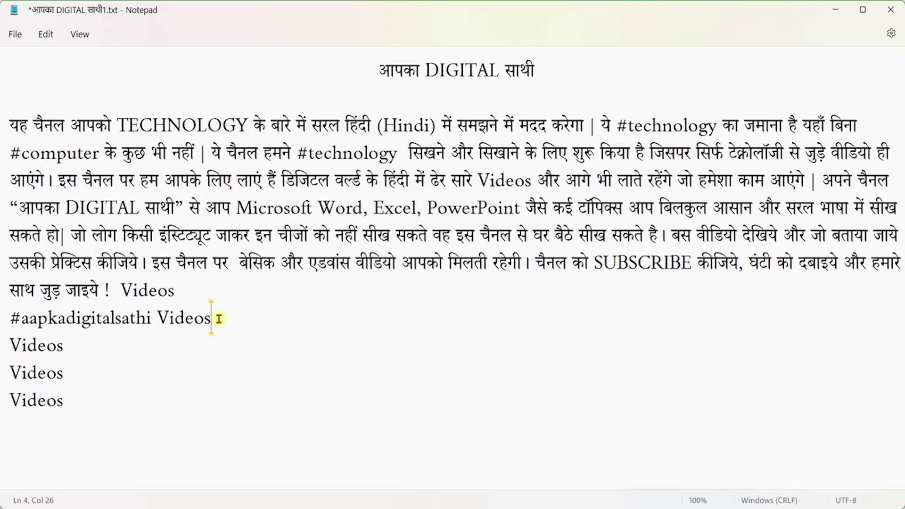
{"action": "key", "text": "ctrl+End"}
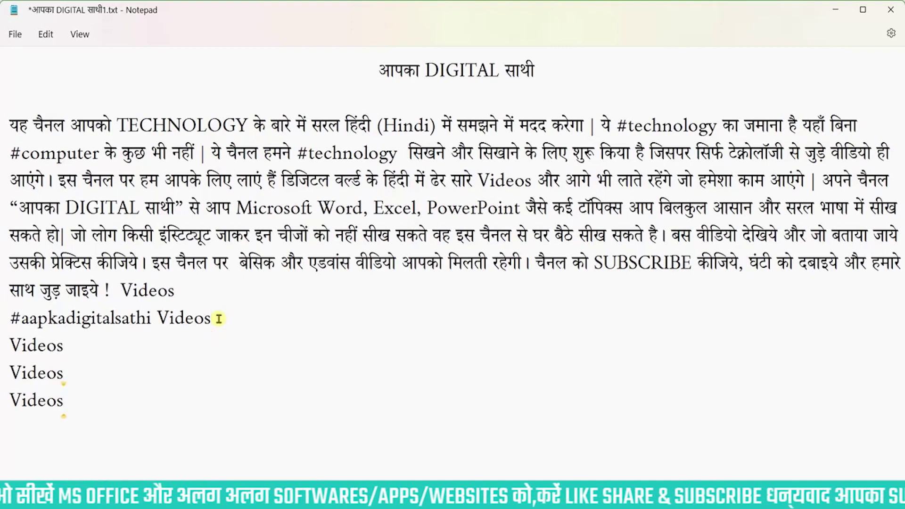
{"action": "key", "text": "BackSpace"}
{"action": "key", "text": "BackSpace"}
{"action": "key", "text": "BackSpace"}
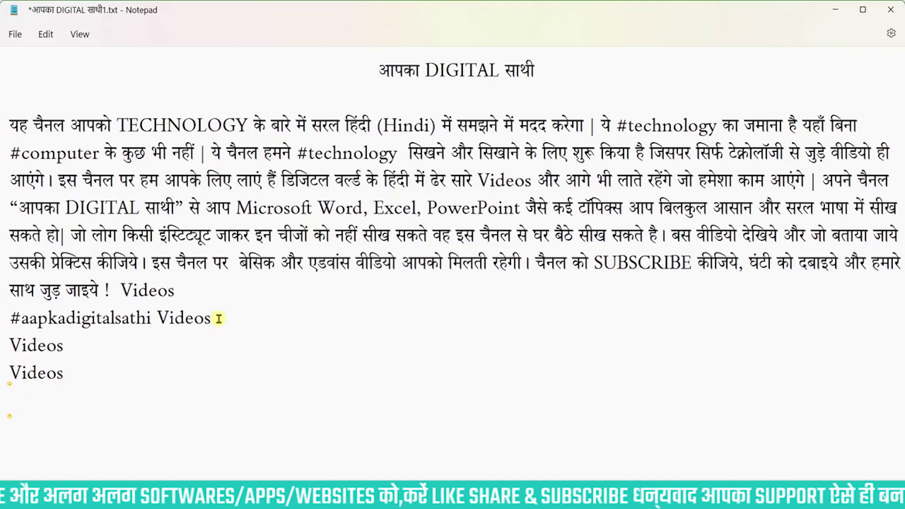
{"action": "key", "text": "BackSpace"}
{"action": "key", "text": "BackSpace"}
{"action": "key", "text": "BackSpace"}
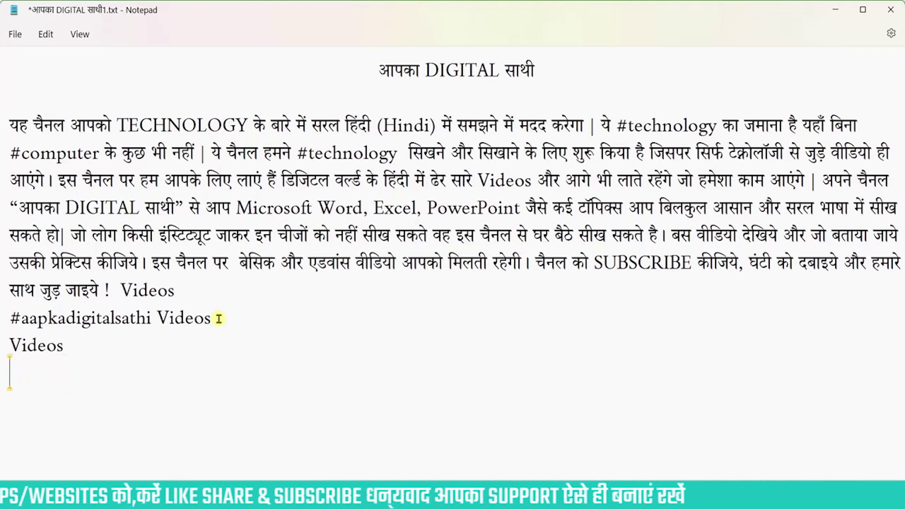
{"action": "left_click", "coordinate": [44, 32]}
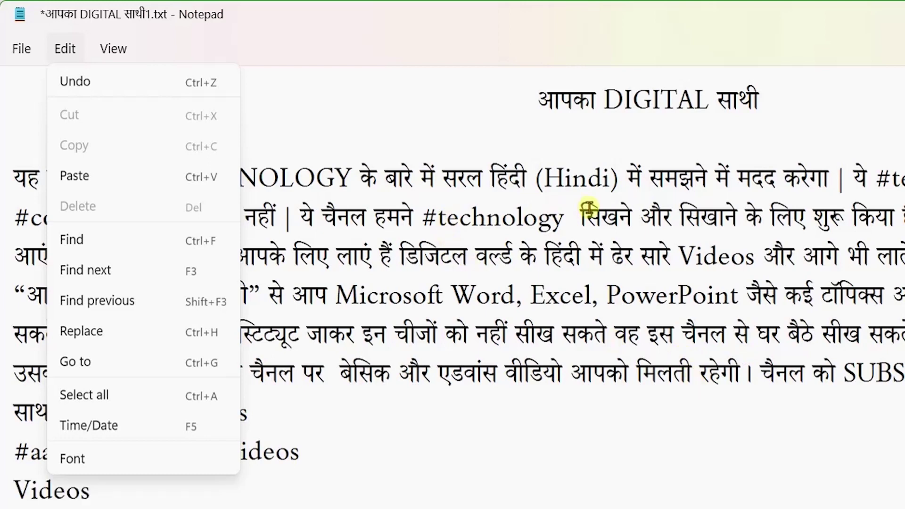
Cut TECHNOLOGY from the first paragraph and paste it back after आपको.
{"action": "left_click", "coordinate": [311, 162]}
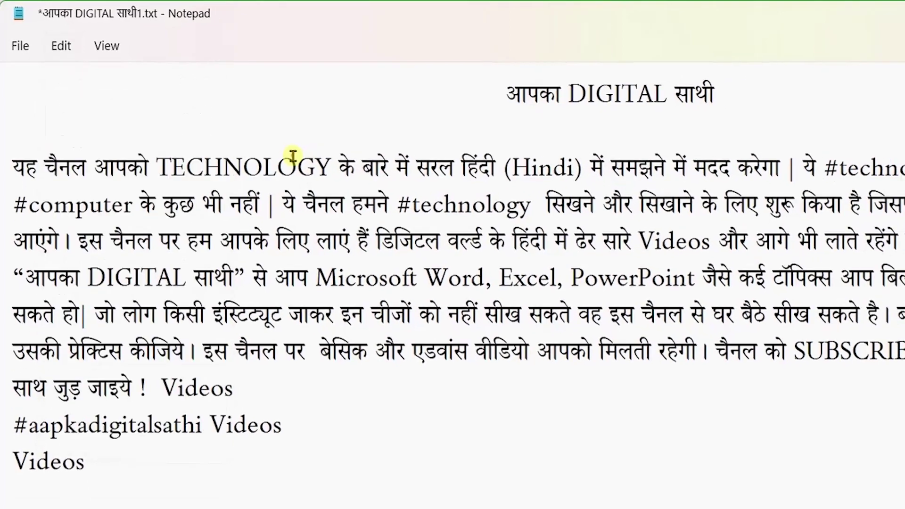
{"action": "double_click", "coordinate": [176, 126]}
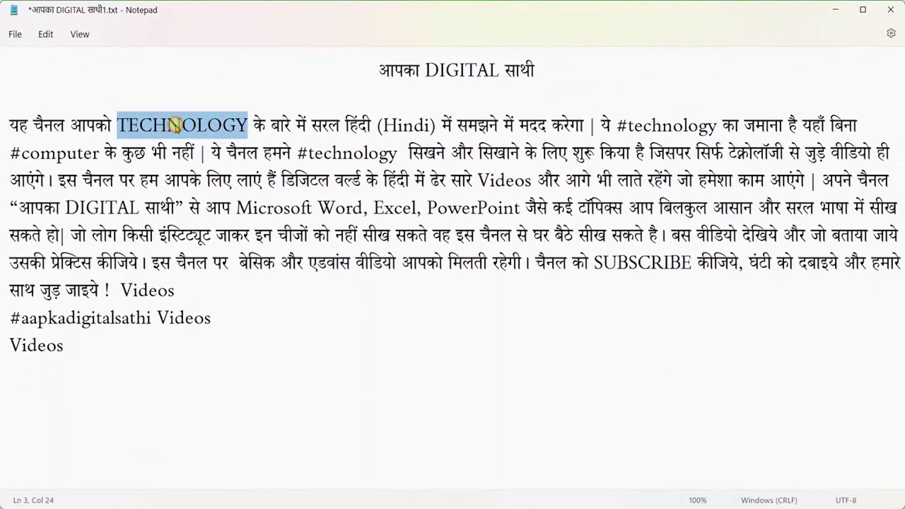
{"action": "key", "text": "Delete"}
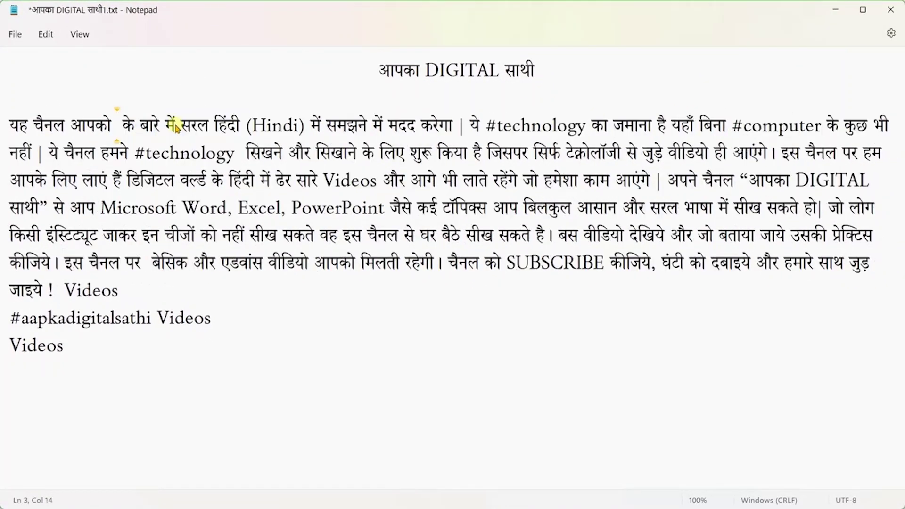
{"action": "key", "text": "ctrl+x"}
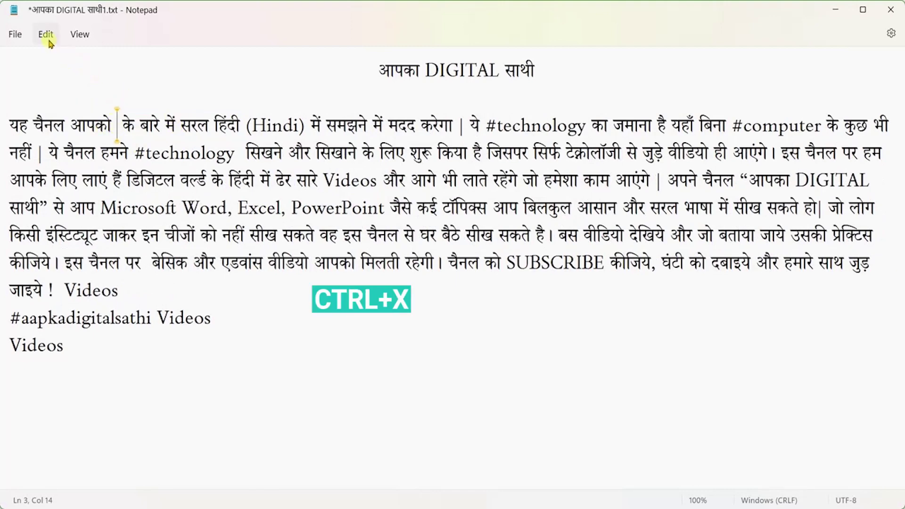
{"action": "left_click", "coordinate": [48, 38]}
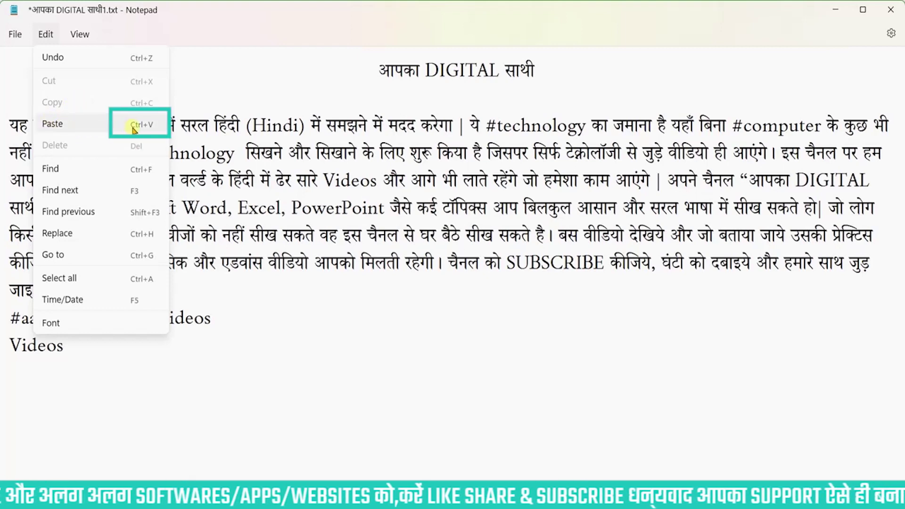
{"action": "left_click", "coordinate": [123, 343]}
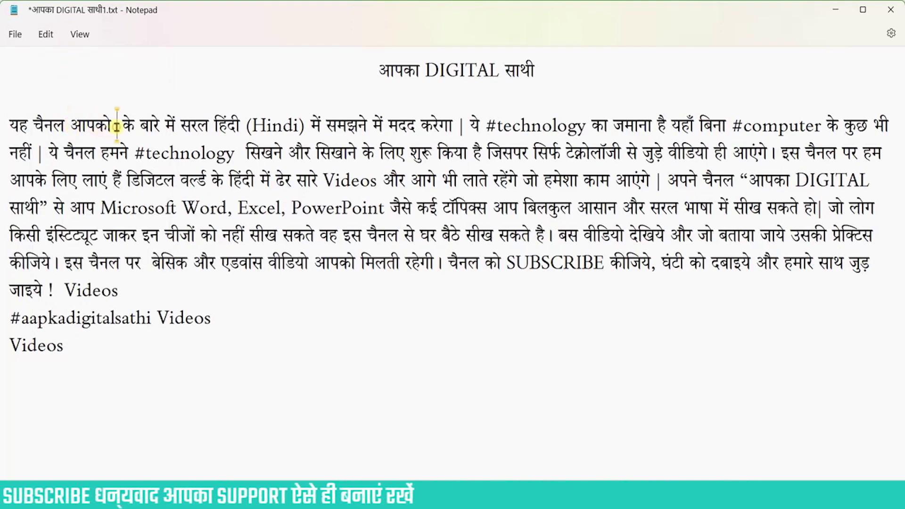
{"action": "key", "text": "ctrl+v"}
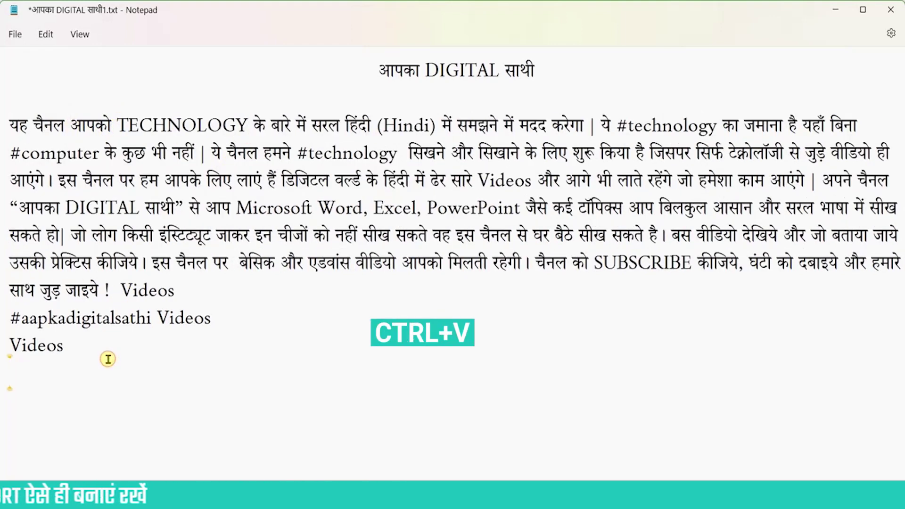
Paste TECHNOLOGY on two new lines below Videos, once with Ctrl+V and once via Edit > Paste.
{"action": "key", "text": "ctrl+v"}
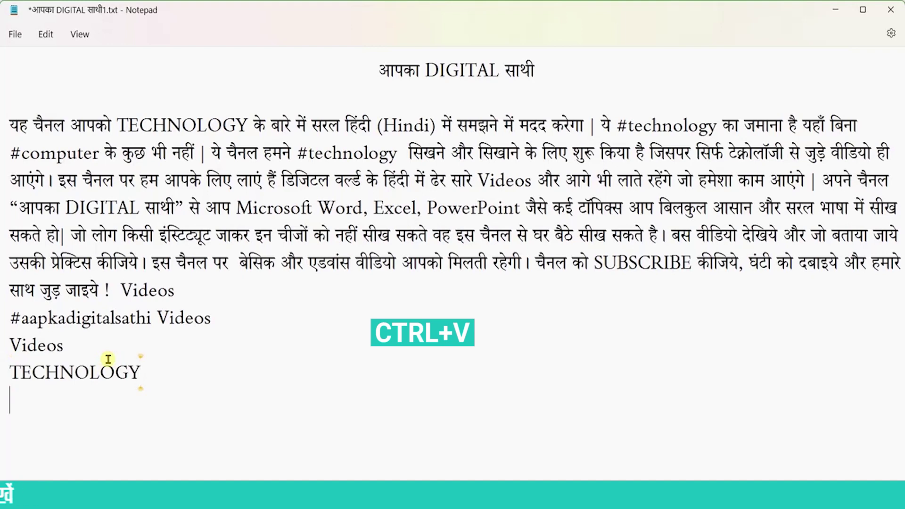
{"action": "left_click", "coordinate": [49, 35]}
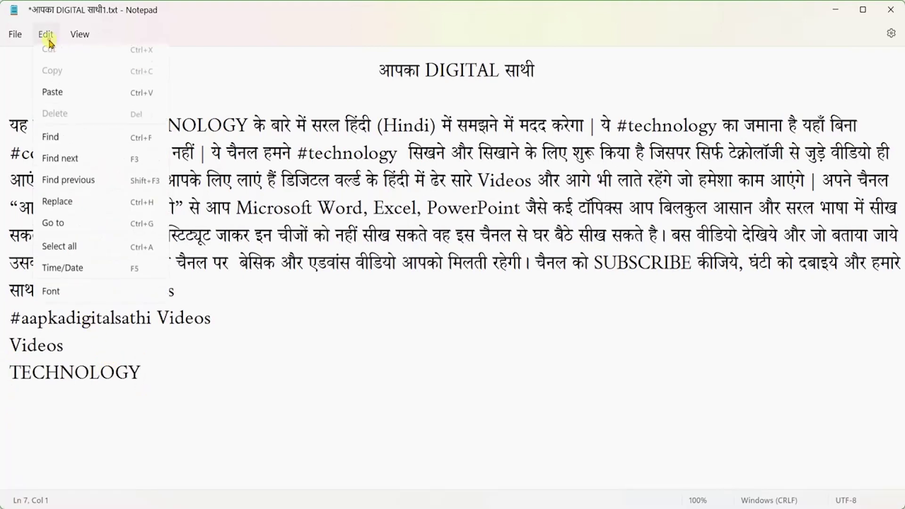
{"action": "left_click", "coordinate": [61, 123]}
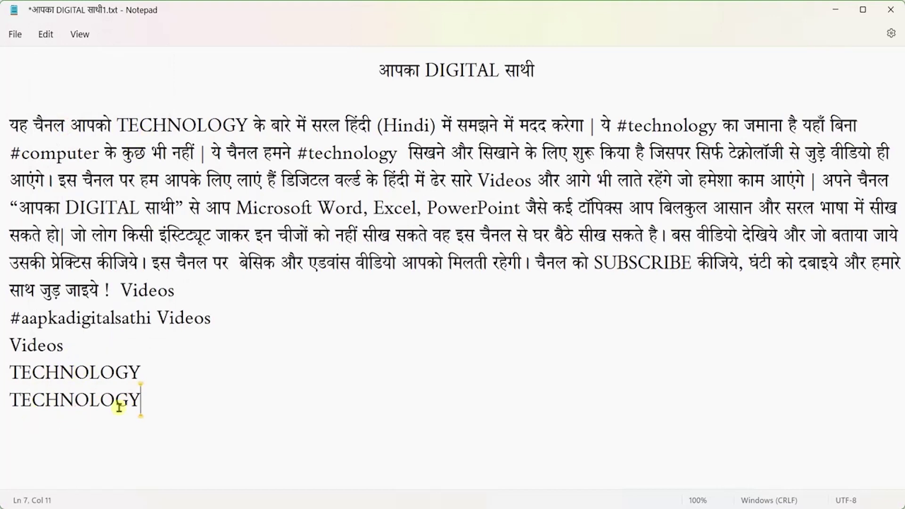
{"action": "left_click", "coordinate": [42, 35]}
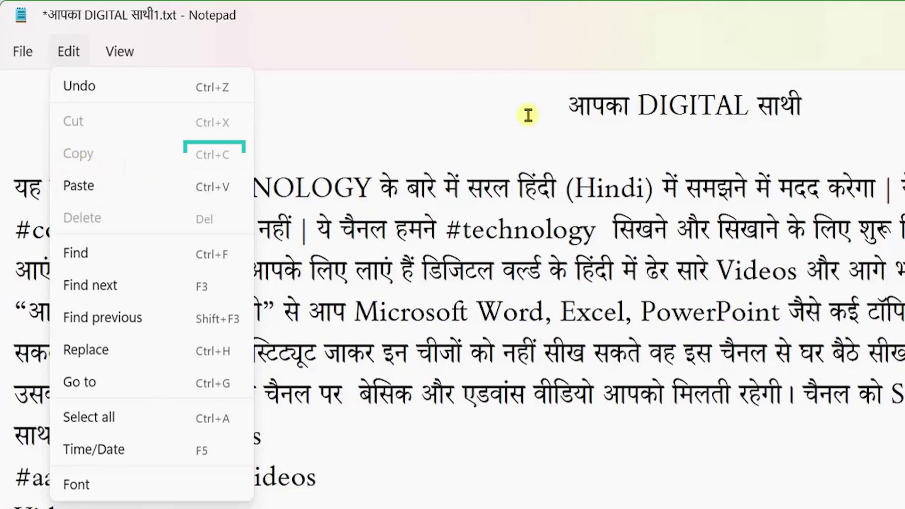
Copy the title 'आपका DIGITAL साथी' and paste it on a new last line.
{"action": "left_click", "coordinate": [566, 106]}
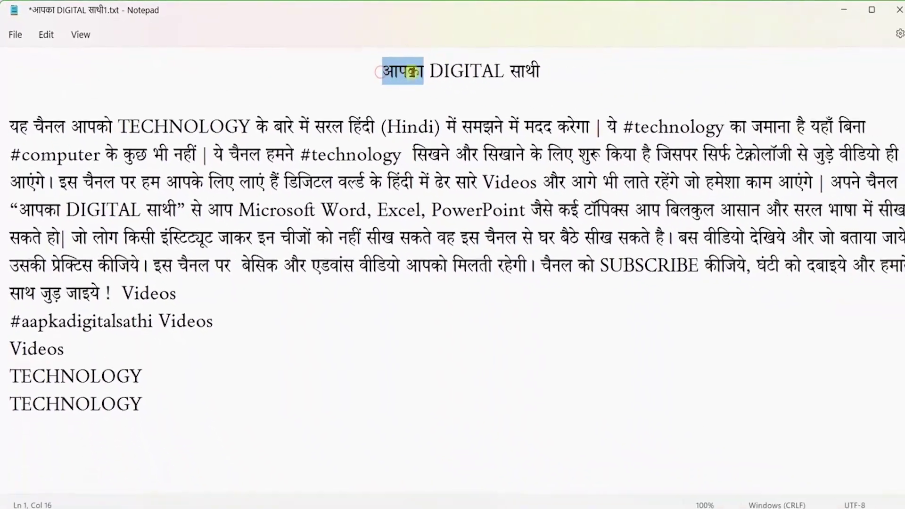
{"action": "left_click_drag", "start_coordinate": [566, 106], "coordinate": [532, 70]}
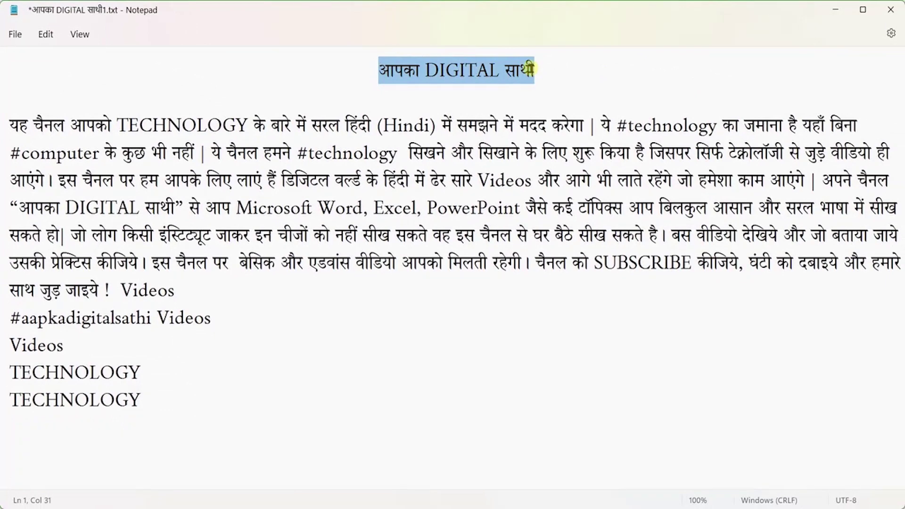
{"action": "key", "text": "ctrl+c"}
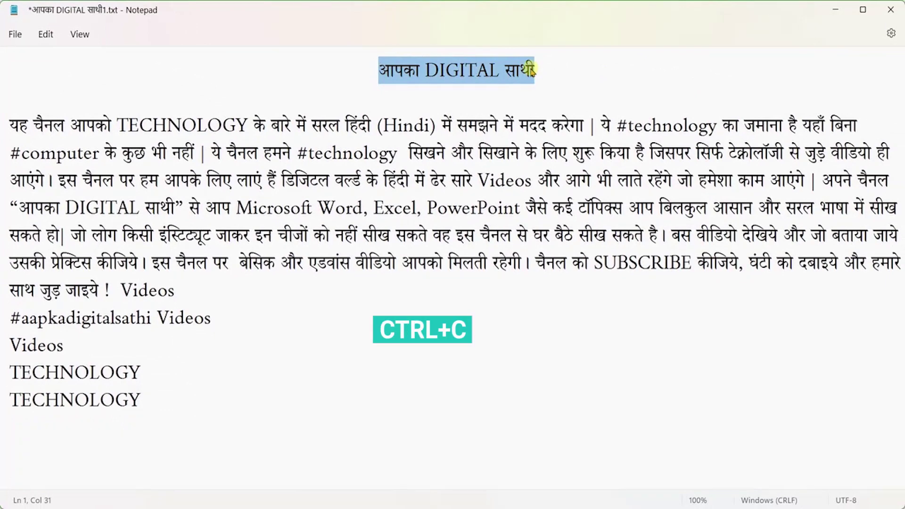
{"action": "left_click", "coordinate": [147, 405]}
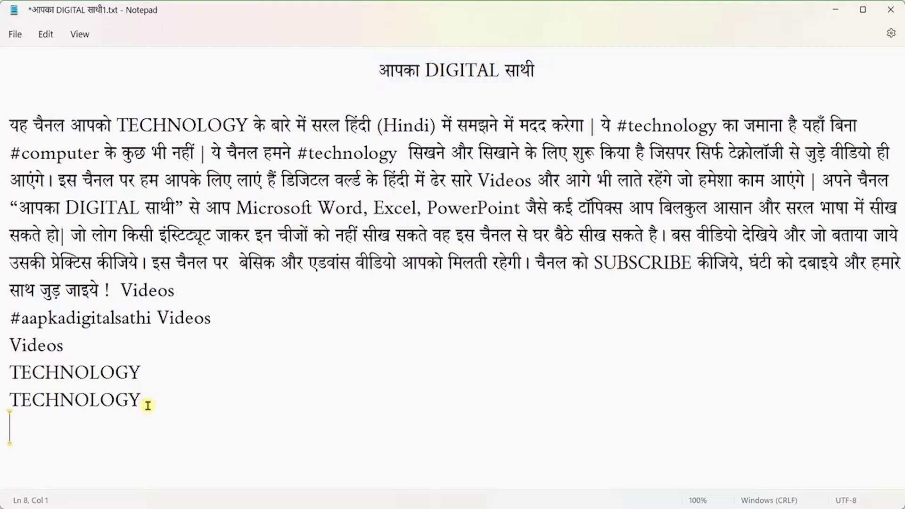
{"action": "key", "text": "ctrl+v"}
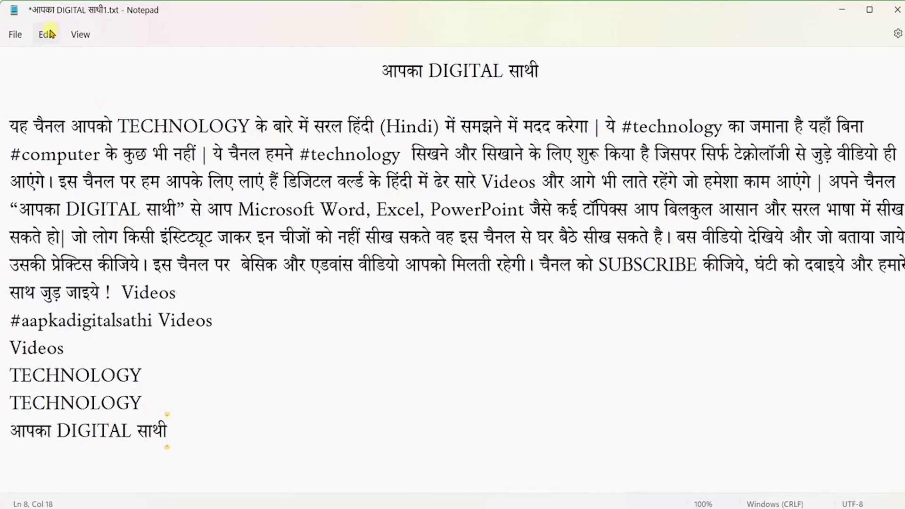
Paste more copies of the title onto that line and select the whole repeated line.
{"action": "left_click", "coordinate": [46, 34]}
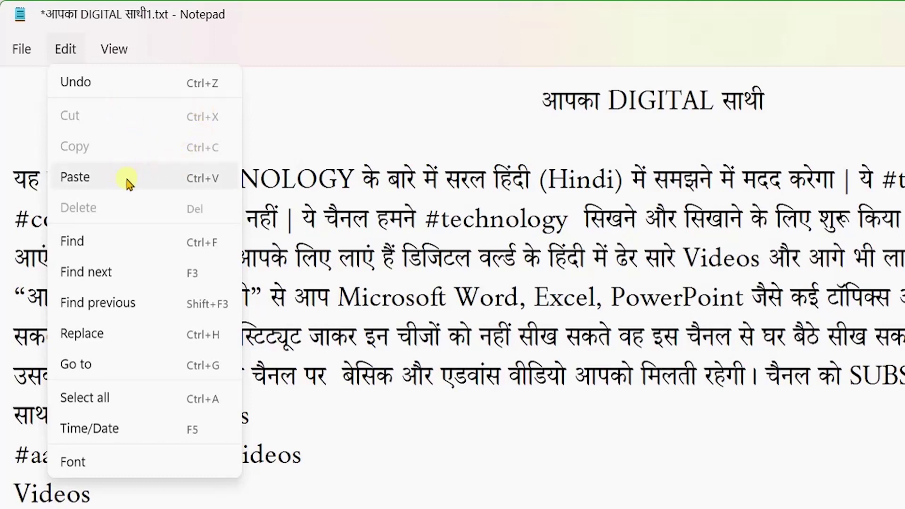
{"action": "left_click", "coordinate": [154, 180]}
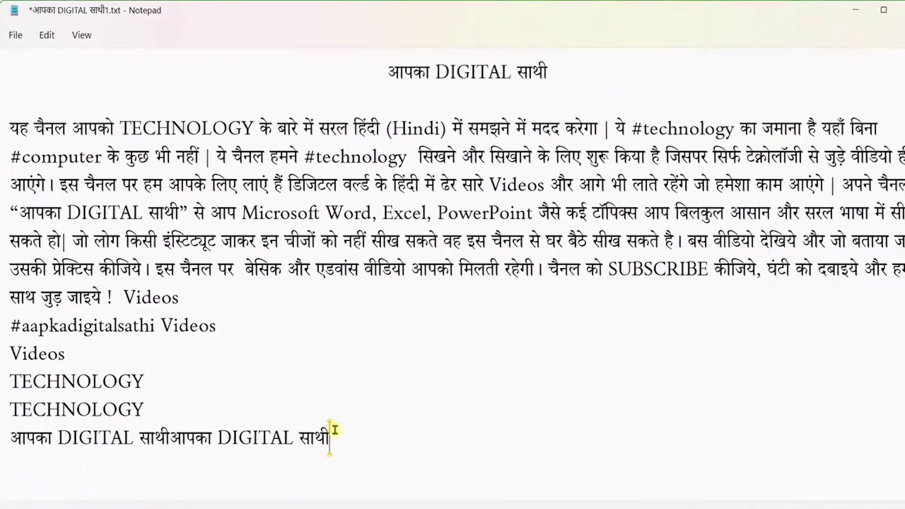
{"action": "key", "text": "ctrl+v"}
{"action": "key", "text": "ctrl+v"}
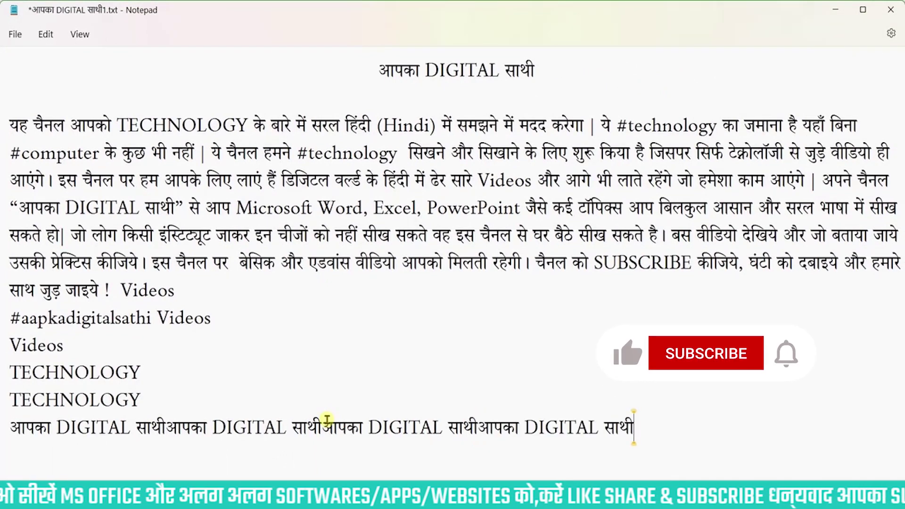
{"action": "key", "text": "shift+Left"}
{"action": "key", "text": "shift+Left"}
{"action": "key", "text": "shift+Left"}
{"action": "key", "text": "shift+Left"}
{"action": "key", "text": "shift+Left"}
{"action": "key", "text": "shift+Left"}
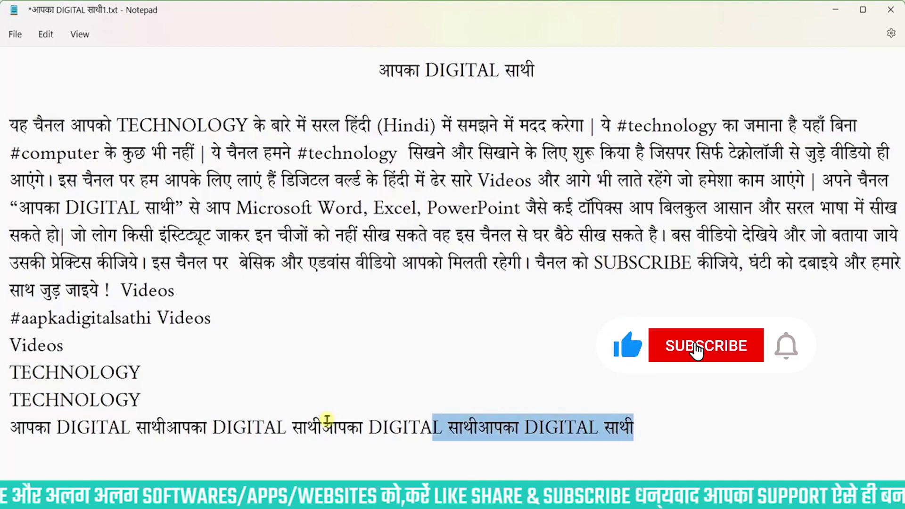
{"action": "key", "text": "shift+Left"}
{"action": "key", "text": "shift+Left"}
{"action": "key", "text": "shift+Left"}
{"action": "key", "text": "shift+Left"}
{"action": "key", "text": "shift+Left"}
{"action": "key", "text": "shift+Left"}
{"action": "key", "text": "shift+Left"}
{"action": "key", "text": "shift+Left"}
{"action": "key", "text": "shift+Left"}
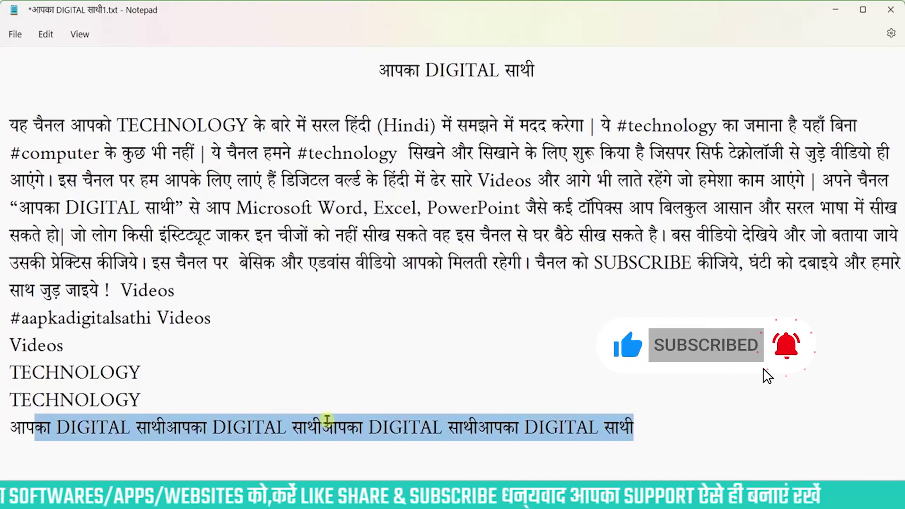
{"action": "key", "text": "shift+Left"}
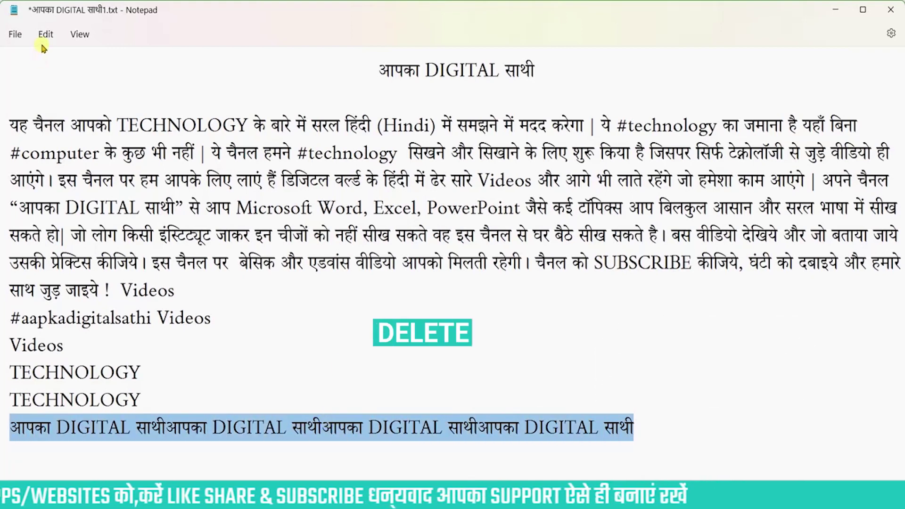
Delete the selected line of repeated 'आपका DIGITAL साथी' titles with Edit > Delete.
{"action": "left_click", "coordinate": [43, 38]}
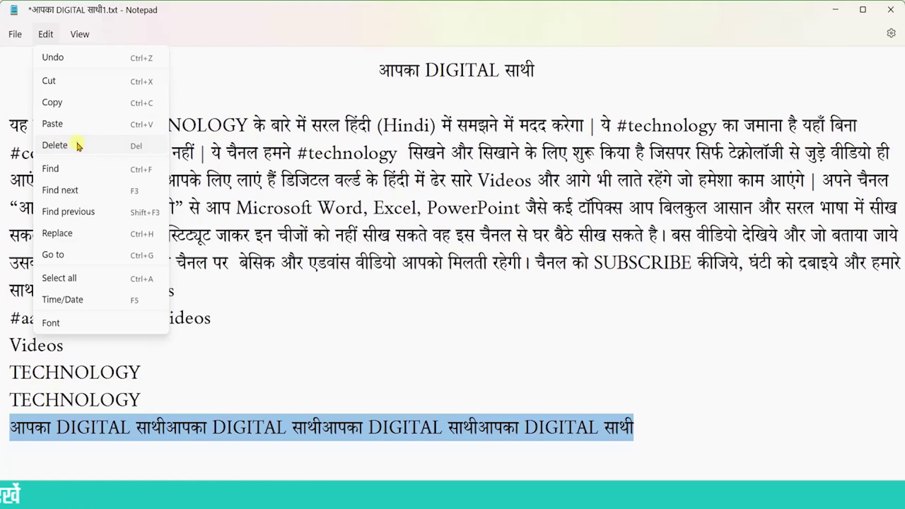
{"action": "left_click", "coordinate": [78, 146]}
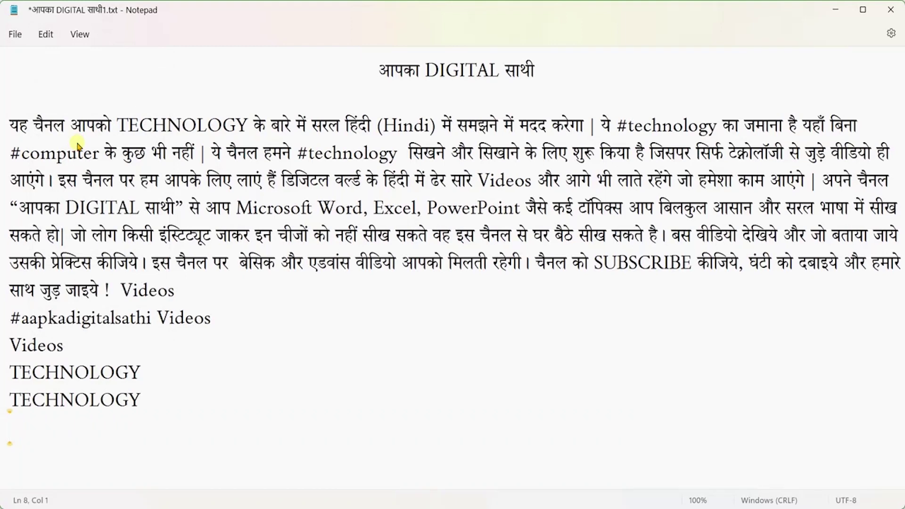
{"action": "left_click", "coordinate": [47, 34]}
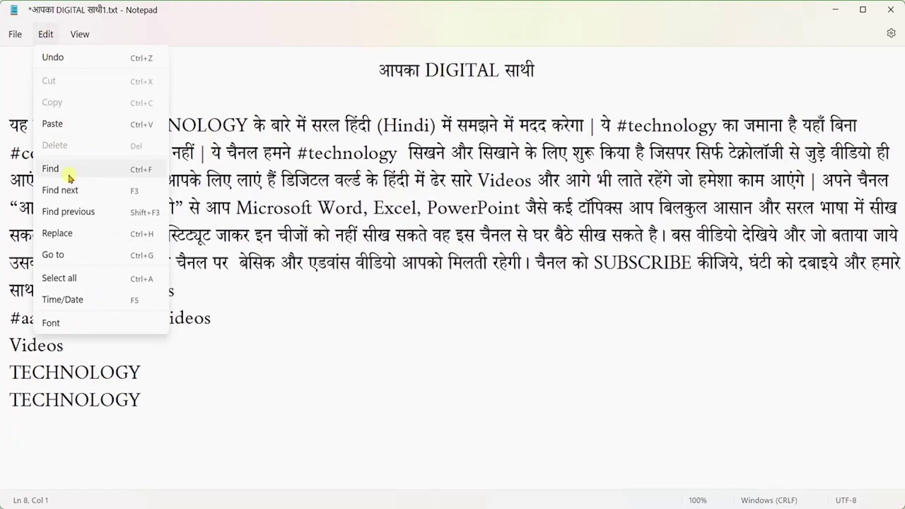
Search for TECHNOLOGY and step forward through its matches.
{"action": "left_click", "coordinate": [101, 176]}
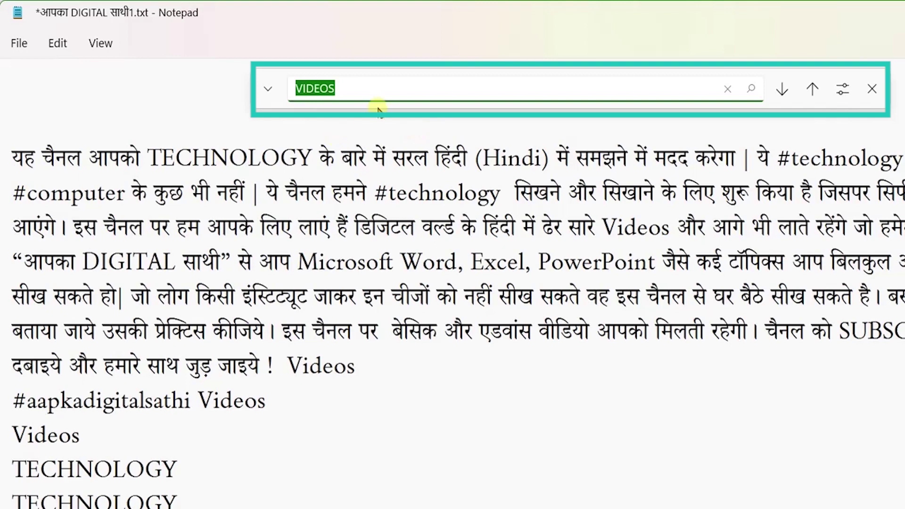
{"action": "type", "text": "TE"}
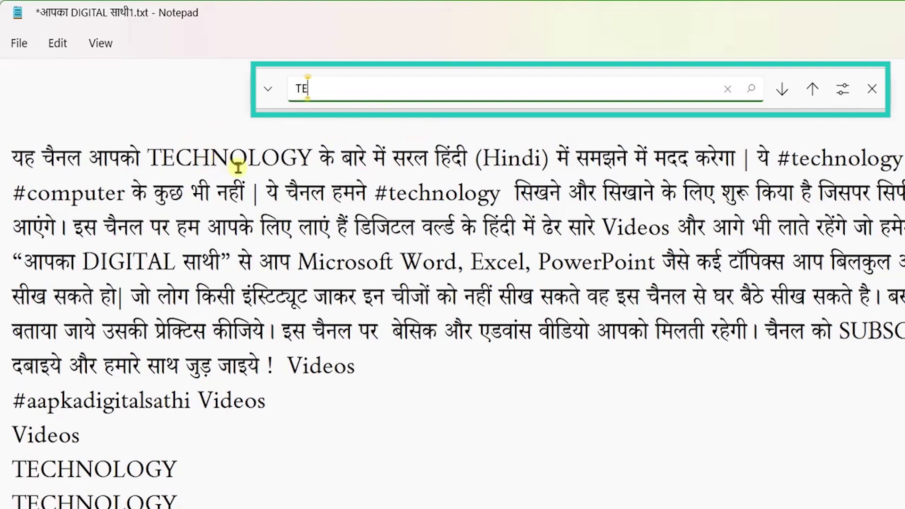
{"action": "type", "text": "CH"}
{"action": "type", "text": "NOLOGY"}
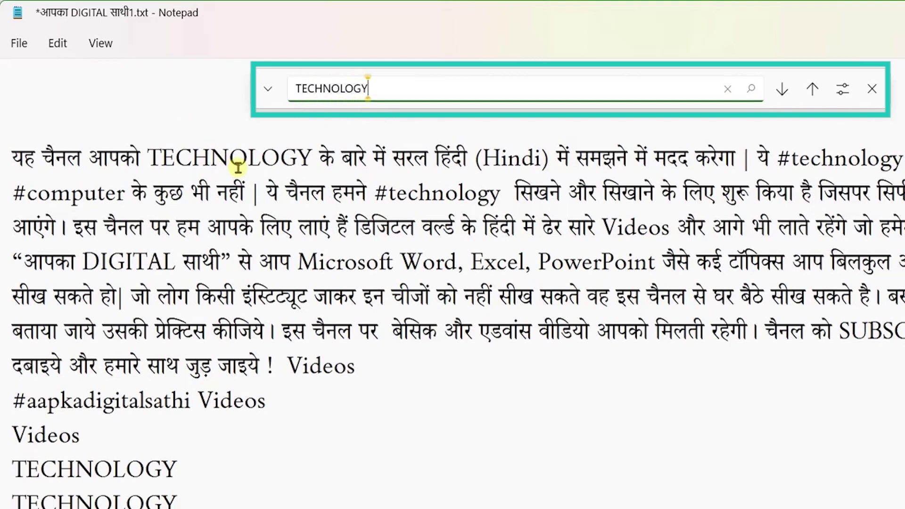
{"action": "left_click", "coordinate": [786, 92]}
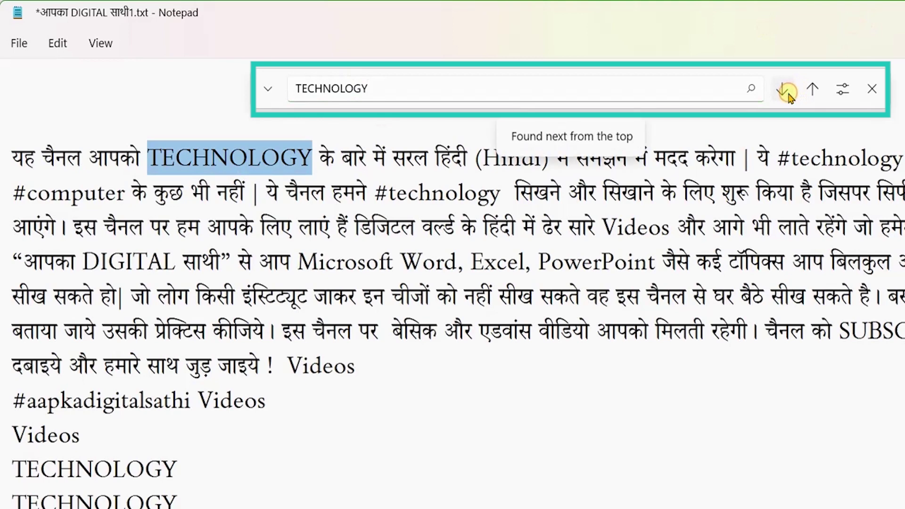
{"action": "left_click", "coordinate": [786, 92]}
{"action": "left_click", "coordinate": [786, 92]}
{"action": "left_click", "coordinate": [786, 92]}
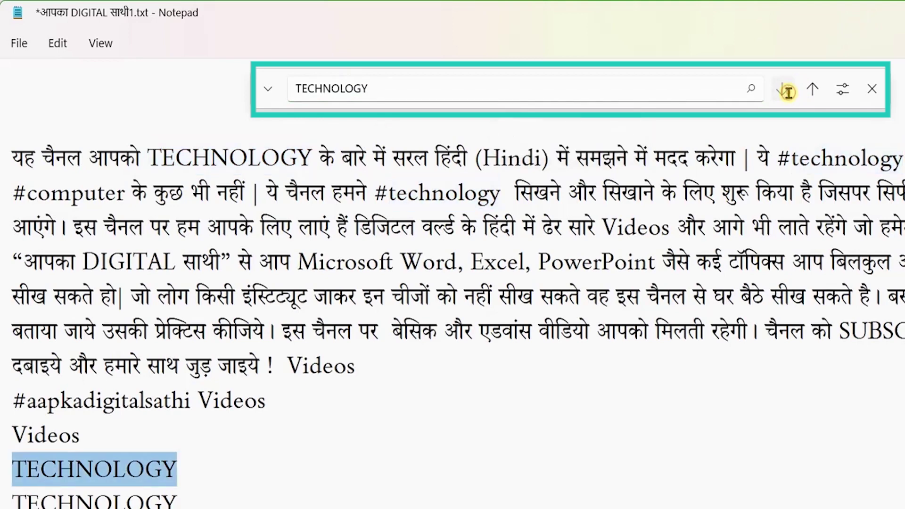
{"action": "left_click", "coordinate": [786, 92]}
{"action": "left_click", "coordinate": [786, 92]}
{"action": "left_click", "coordinate": [786, 92]}
{"action": "left_click", "coordinate": [786, 92]}
{"action": "left_click", "coordinate": [786, 92]}
{"action": "left_click", "coordinate": [786, 92]}
{"action": "left_click", "coordinate": [786, 92]}
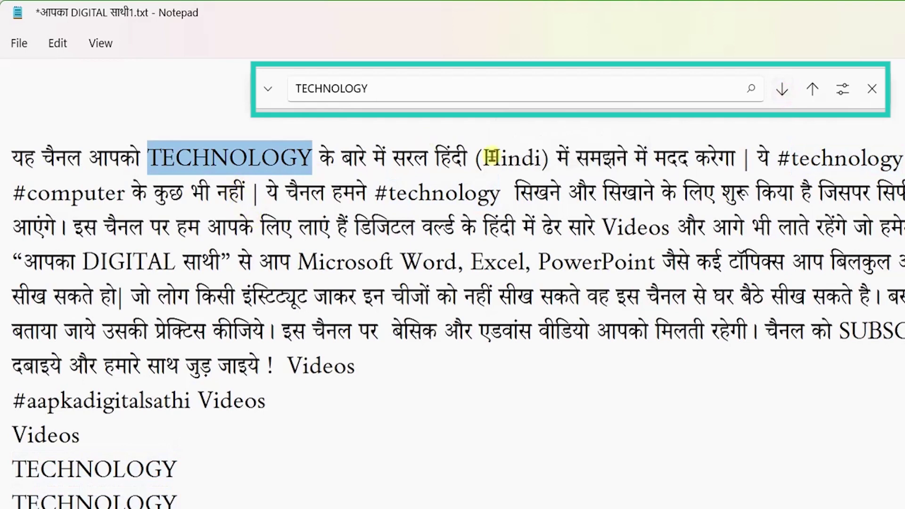
Step backward and forward through the TECHNOLOGY matches, ending on the first-line match.
{"action": "left_click", "coordinate": [811, 92]}
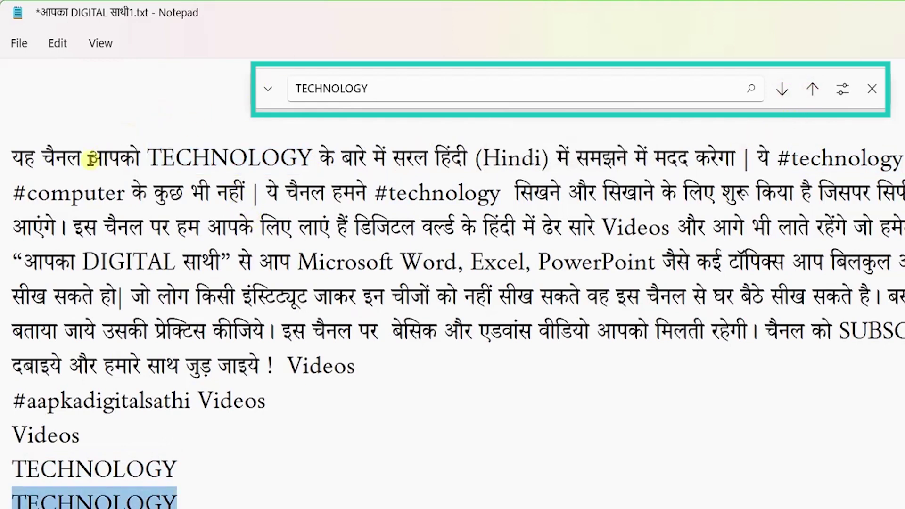
{"action": "left_click", "coordinate": [810, 92]}
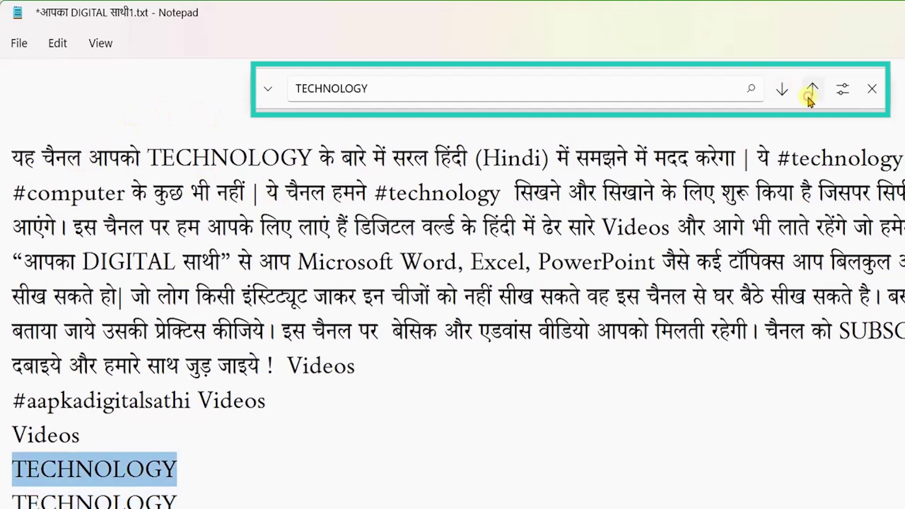
{"action": "left_click", "coordinate": [809, 94]}
{"action": "left_click", "coordinate": [809, 97]}
{"action": "left_click", "coordinate": [809, 98]}
{"action": "left_click", "coordinate": [808, 99]}
{"action": "left_click", "coordinate": [809, 98]}
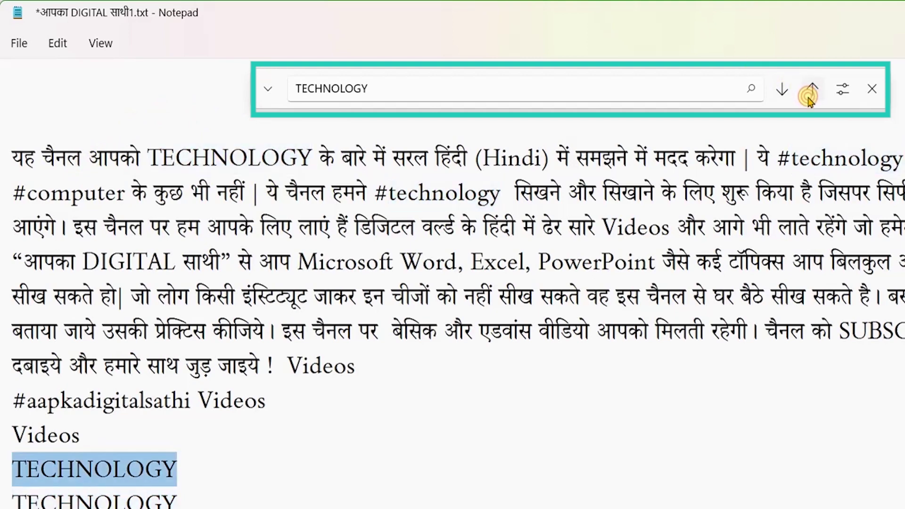
{"action": "left_click", "coordinate": [781, 98]}
{"action": "left_click", "coordinate": [781, 98]}
{"action": "left_click", "coordinate": [781, 98]}
{"action": "left_click", "coordinate": [781, 98]}
{"action": "left_click", "coordinate": [780, 98]}
{"action": "left_click", "coordinate": [781, 98]}
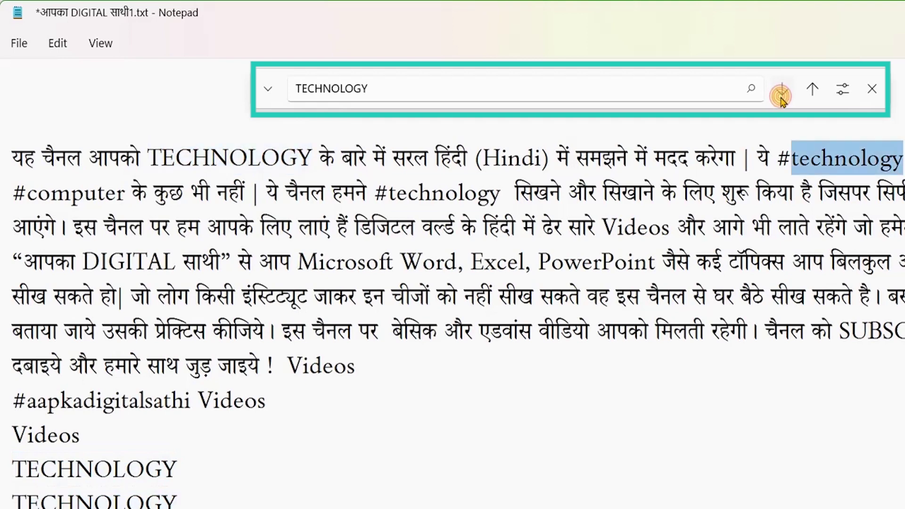
{"action": "left_click", "coordinate": [781, 98]}
{"action": "left_click", "coordinate": [808, 98]}
{"action": "left_click", "coordinate": [808, 98]}
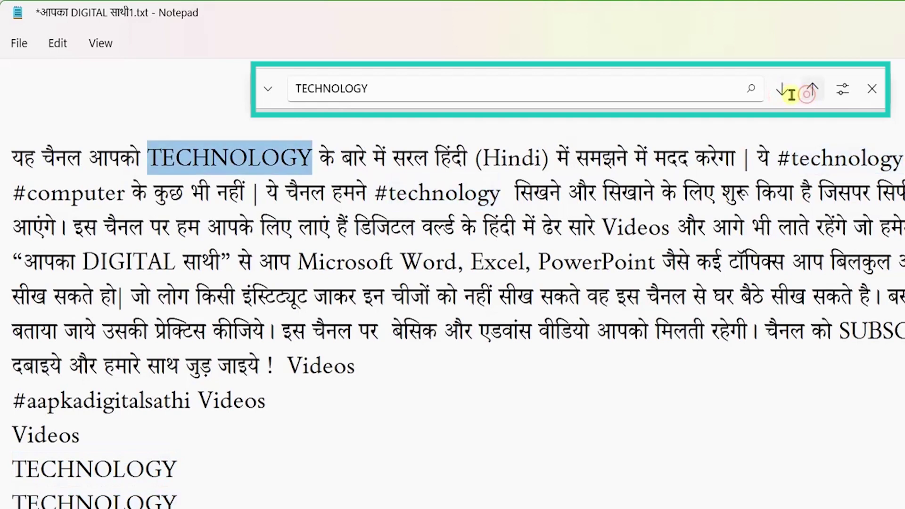
With Wrap around off, search past both ends of TECHNOLOGY matches, dismissing the not-found messages.
{"action": "left_click", "coordinate": [843, 94]}
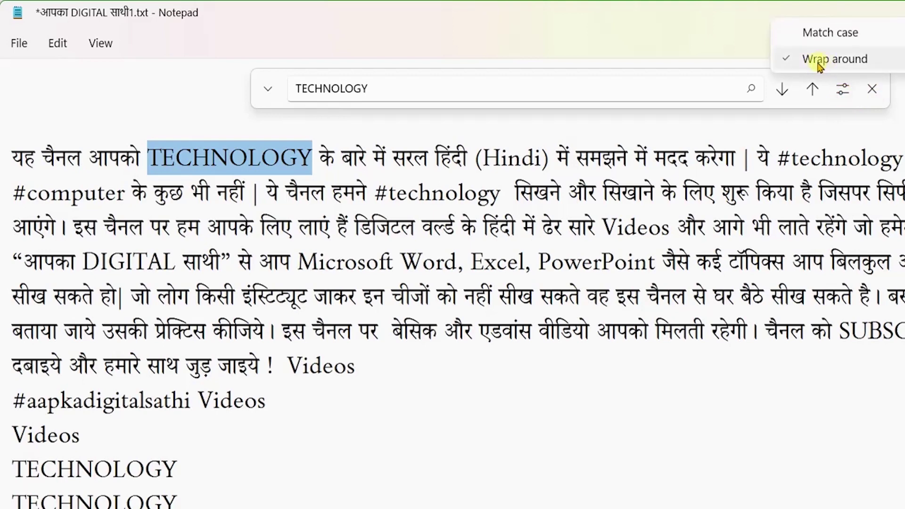
{"action": "left_click", "coordinate": [819, 62]}
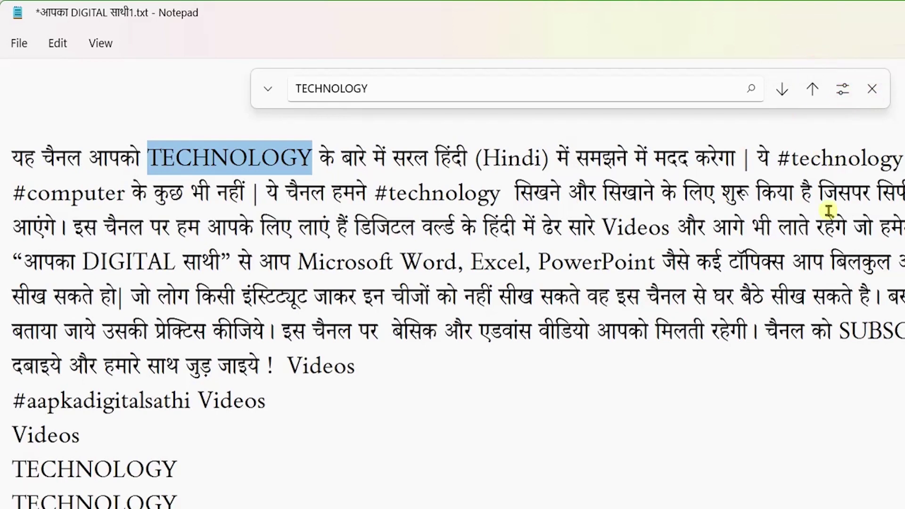
{"action": "left_click", "coordinate": [812, 89]}
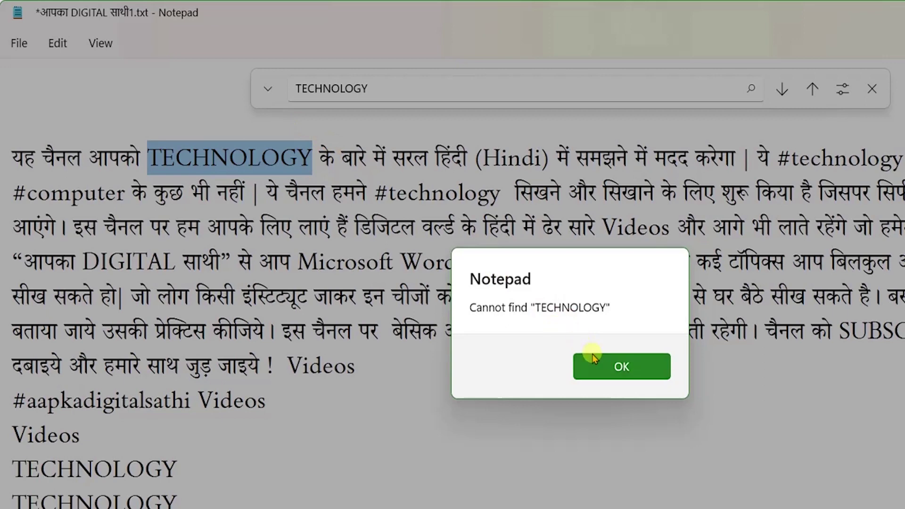
{"action": "left_click", "coordinate": [617, 364]}
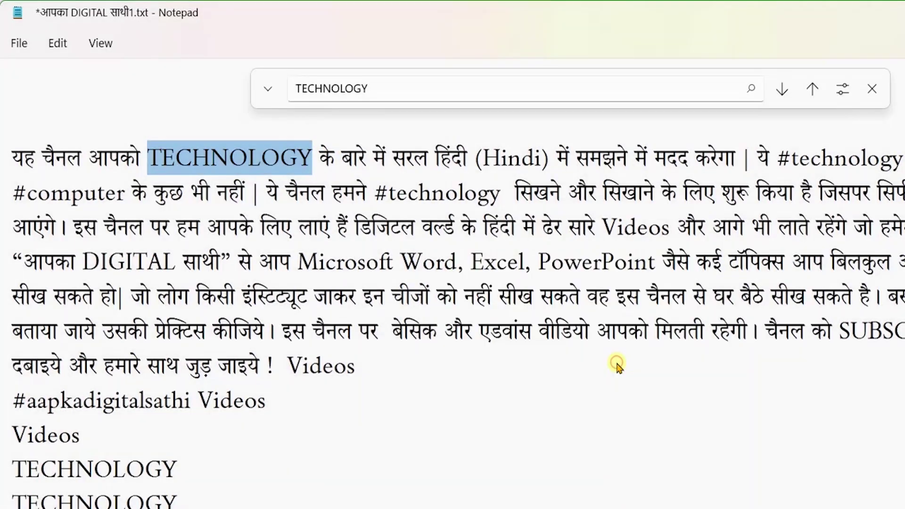
{"action": "left_click", "coordinate": [812, 89]}
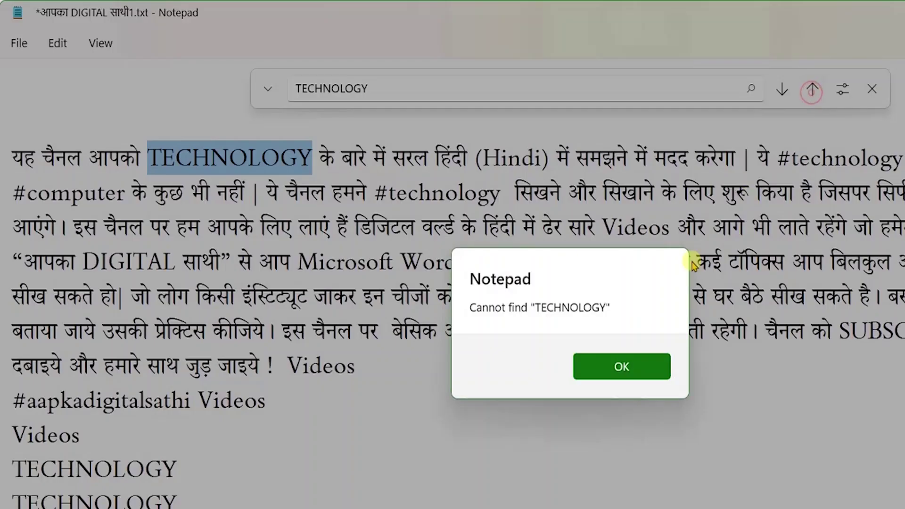
{"action": "left_click", "coordinate": [634, 369]}
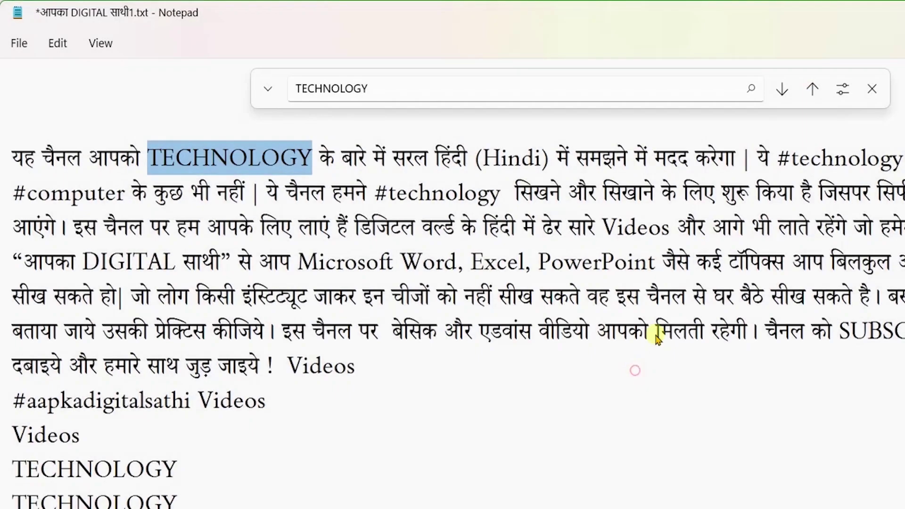
{"action": "left_click", "coordinate": [781, 90]}
{"action": "left_click", "coordinate": [780, 89]}
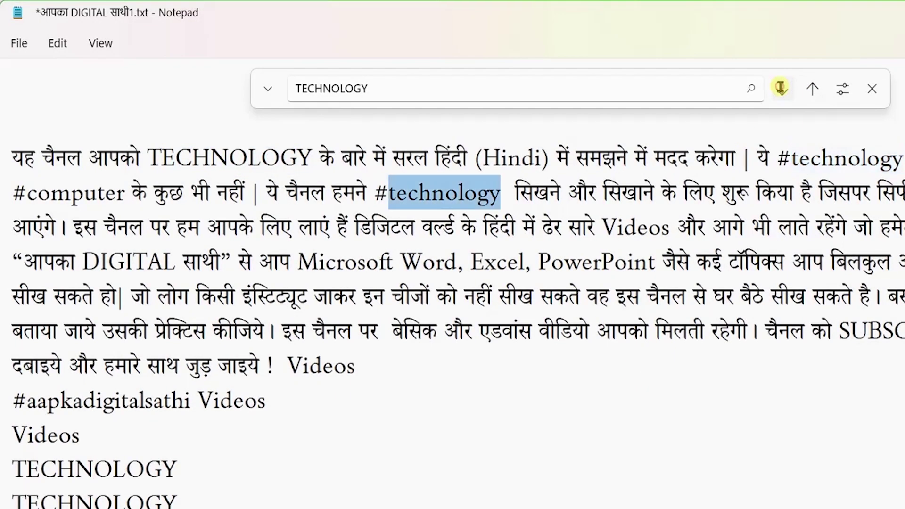
{"action": "left_click", "coordinate": [781, 89]}
{"action": "left_click", "coordinate": [781, 90]}
{"action": "left_click", "coordinate": [781, 90]}
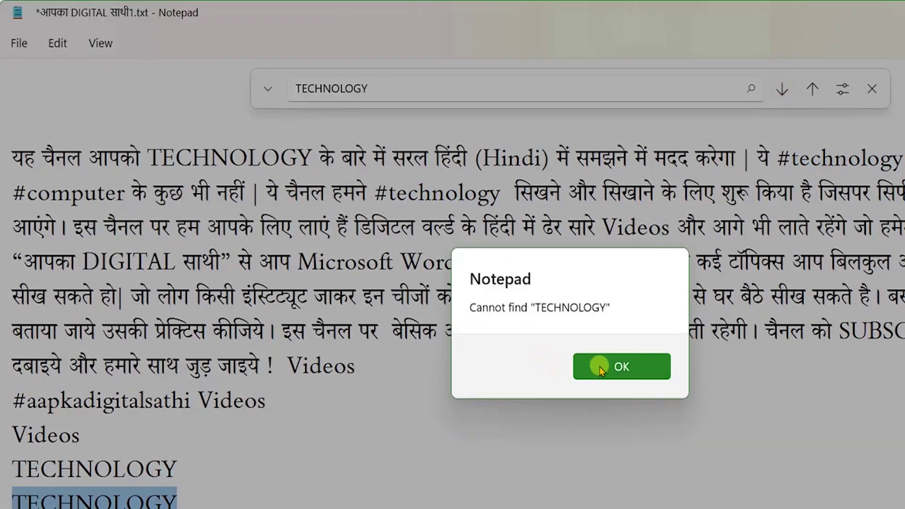
{"action": "left_click", "coordinate": [595, 367]}
Turn Wrap around back on and cycle forward and backward through the TECHNOLOGY matches.
{"action": "left_click", "coordinate": [835, 93]}
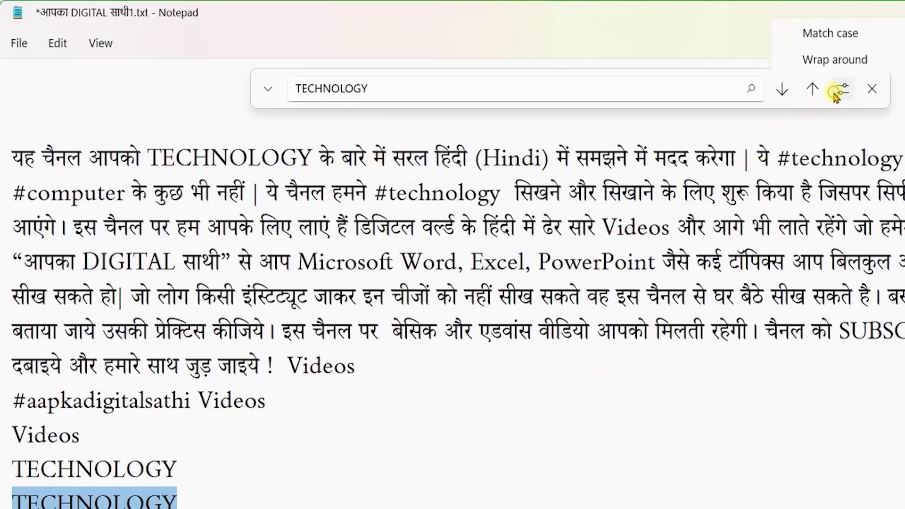
{"action": "left_click", "coordinate": [807, 61]}
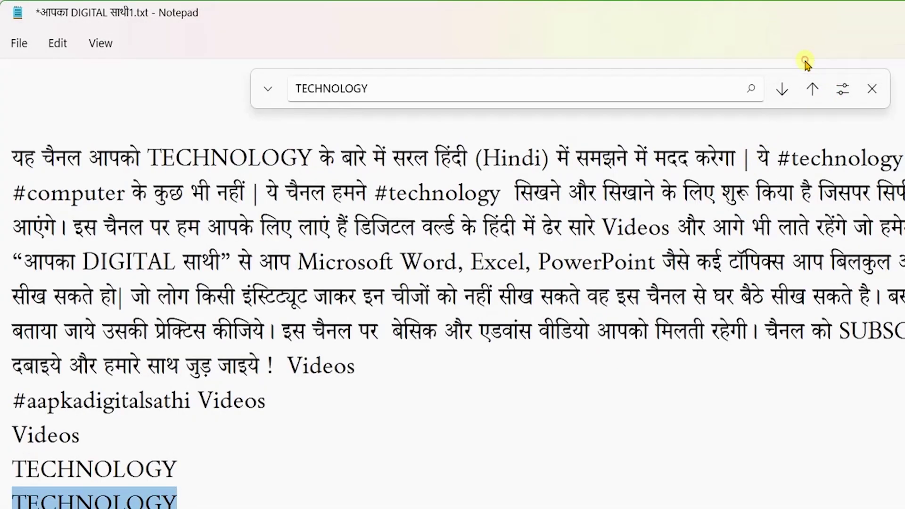
{"action": "left_click", "coordinate": [786, 89]}
{"action": "left_click", "coordinate": [786, 89]}
{"action": "left_click", "coordinate": [786, 88]}
{"action": "left_click", "coordinate": [786, 88]}
{"action": "left_click", "coordinate": [786, 89]}
{"action": "left_click", "coordinate": [786, 89]}
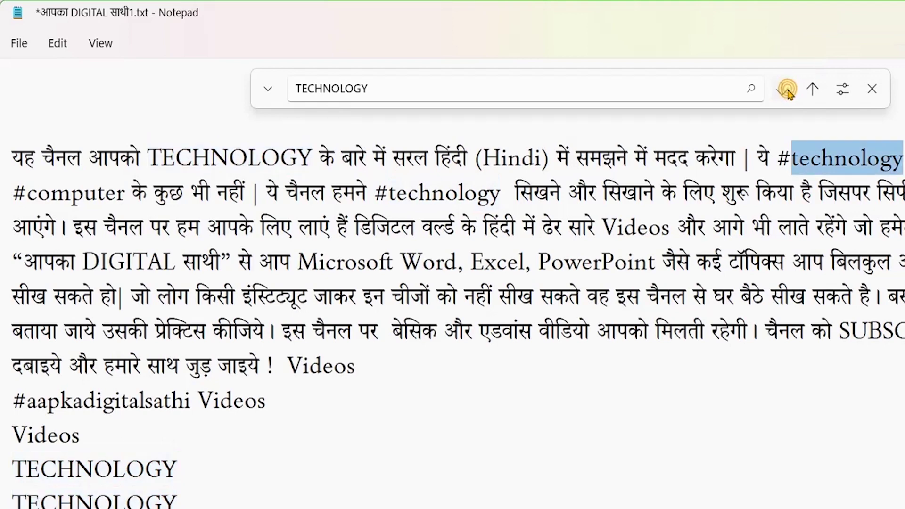
{"action": "left_click", "coordinate": [786, 88]}
{"action": "left_click", "coordinate": [786, 89]}
{"action": "left_click", "coordinate": [811, 89]}
{"action": "left_click", "coordinate": [811, 90]}
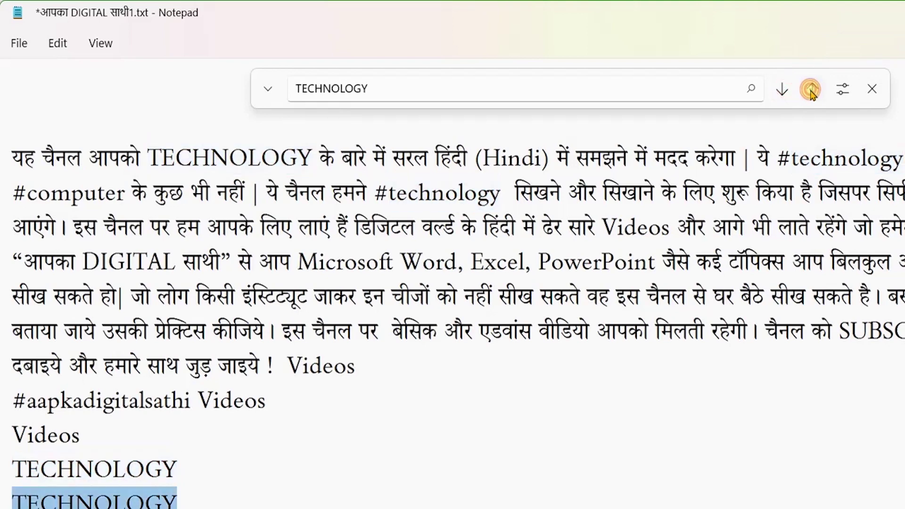
{"action": "left_click", "coordinate": [811, 89]}
{"action": "left_click", "coordinate": [811, 89]}
{"action": "left_click", "coordinate": [811, 89]}
{"action": "left_click", "coordinate": [811, 90]}
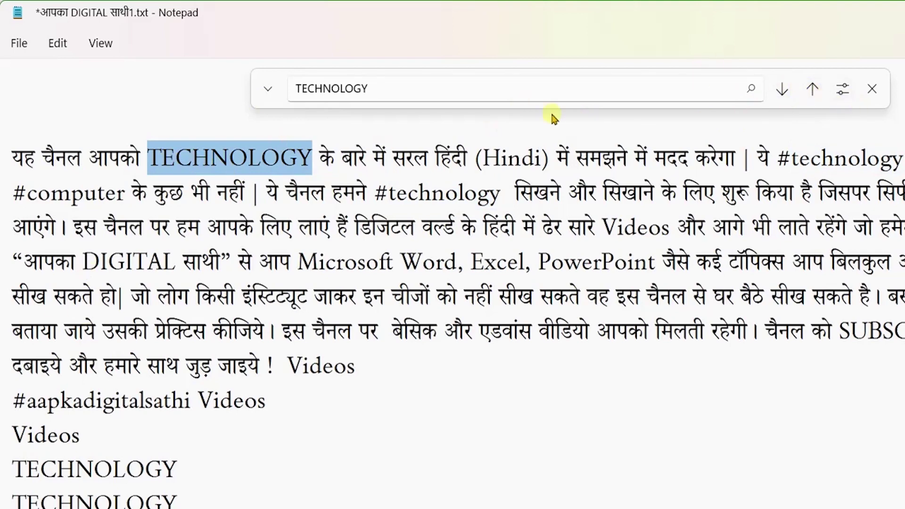
Disable Wrap around and search upward from the first TECHNOLOGY, dismissing the Cannot find message.
{"action": "left_click", "coordinate": [842, 89]}
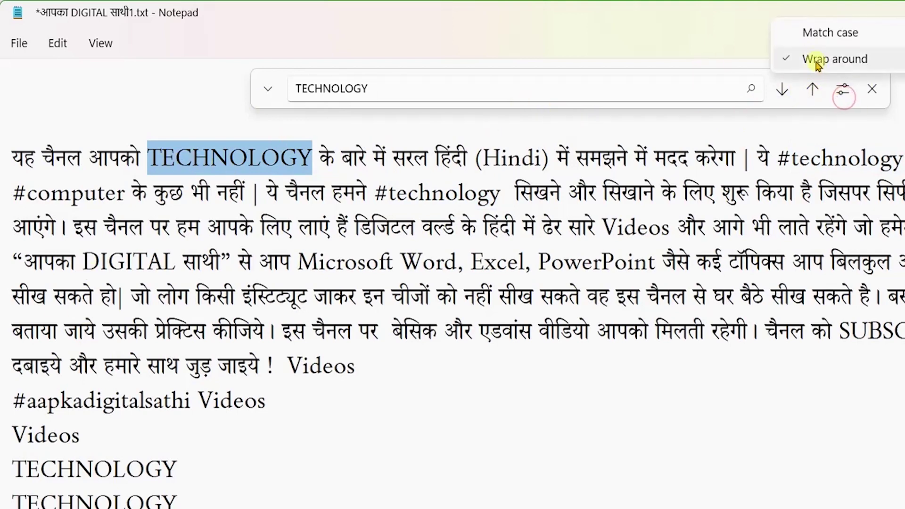
{"action": "left_click", "coordinate": [816, 61]}
{"action": "left_click", "coordinate": [812, 89]}
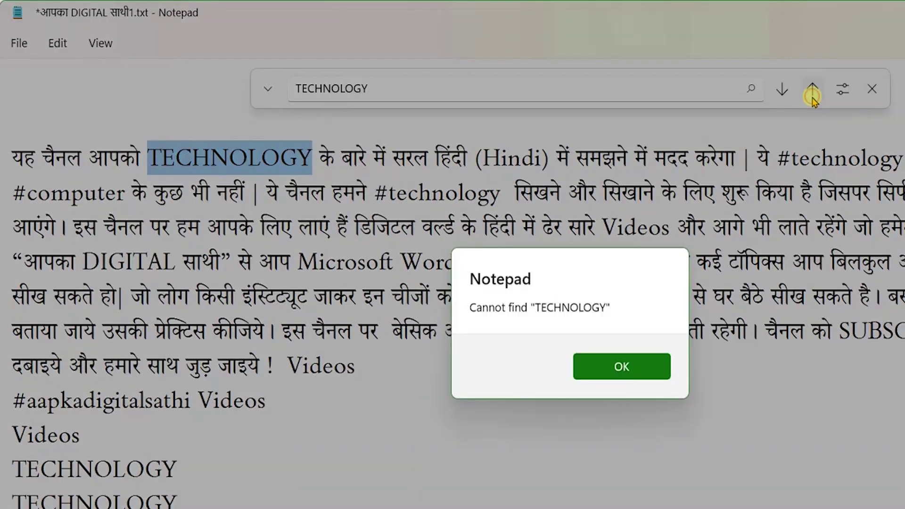
{"action": "left_click", "coordinate": [596, 372]}
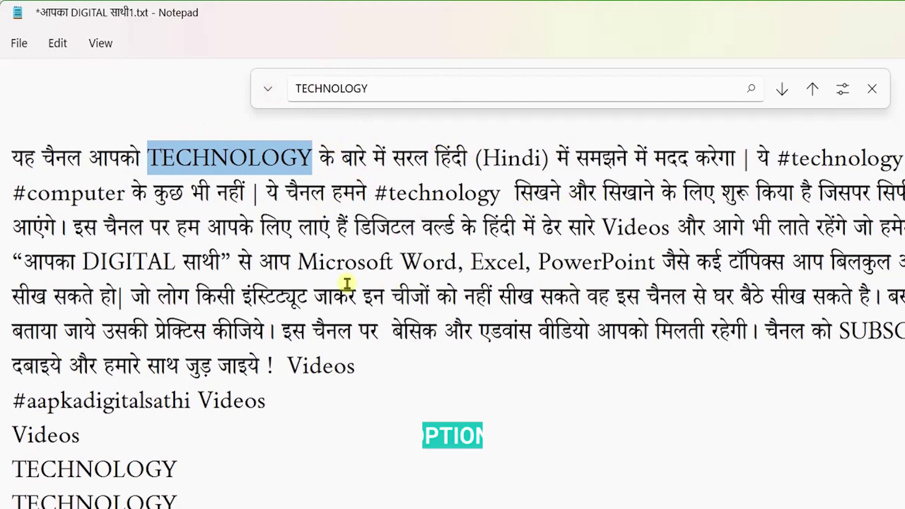
{"action": "left_click", "coordinate": [843, 89]}
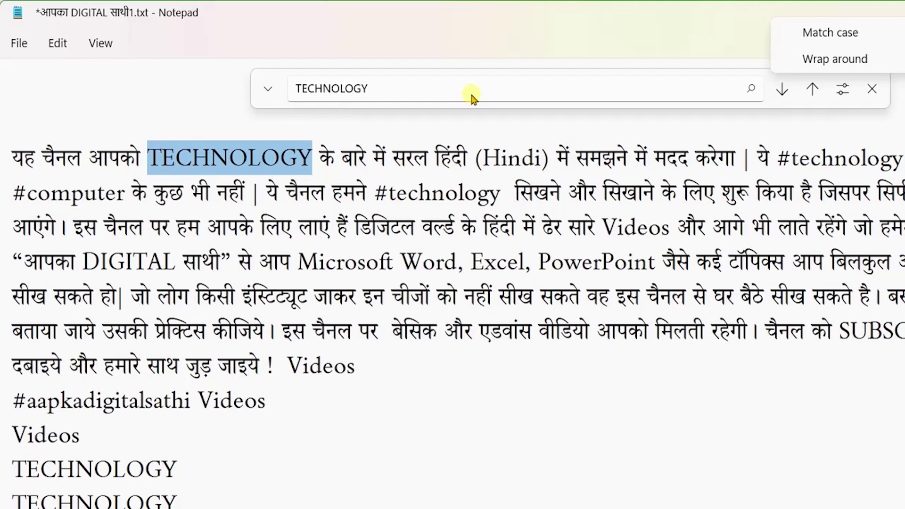
Turn on Match case and search TECHNOLOGY in both directions, dismissing the not-found messages.
{"action": "left_click", "coordinate": [798, 38]}
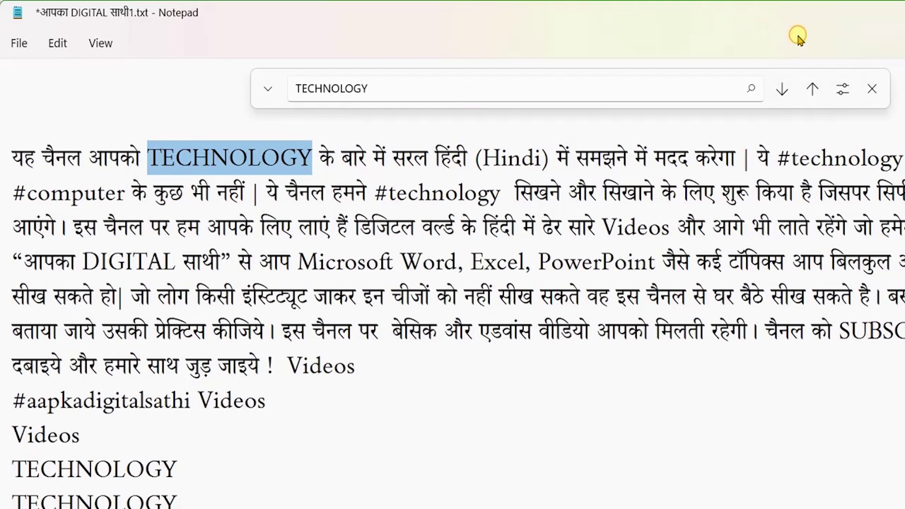
{"action": "left_click", "coordinate": [812, 89]}
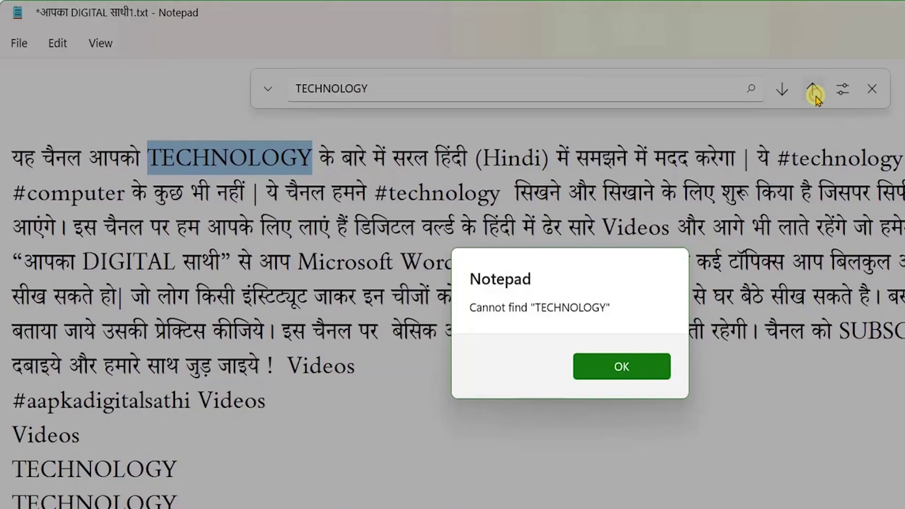
{"action": "left_click", "coordinate": [597, 360]}
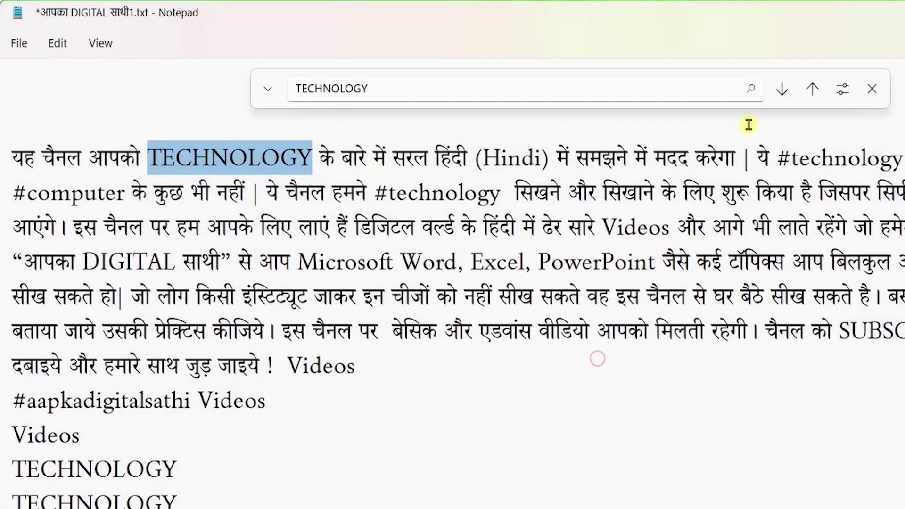
{"action": "left_click", "coordinate": [782, 89]}
{"action": "left_click", "coordinate": [781, 92]}
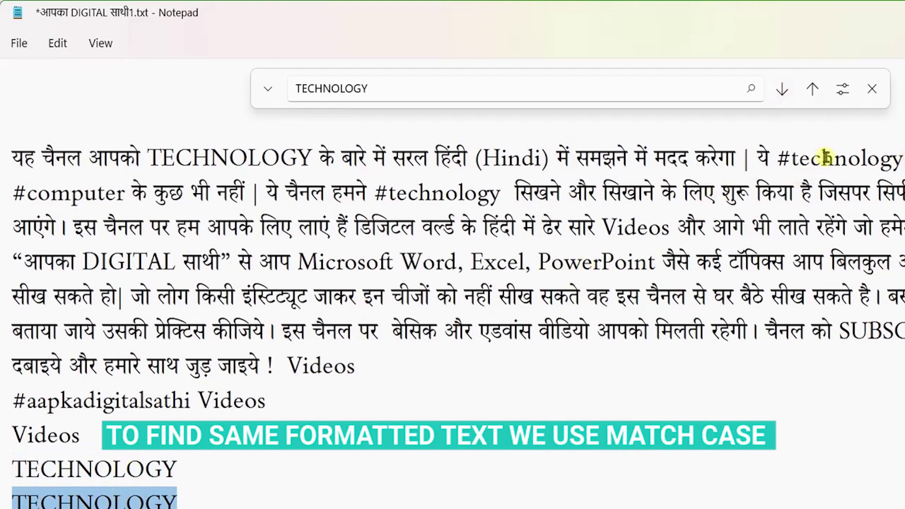
{"action": "left_click", "coordinate": [782, 88]}
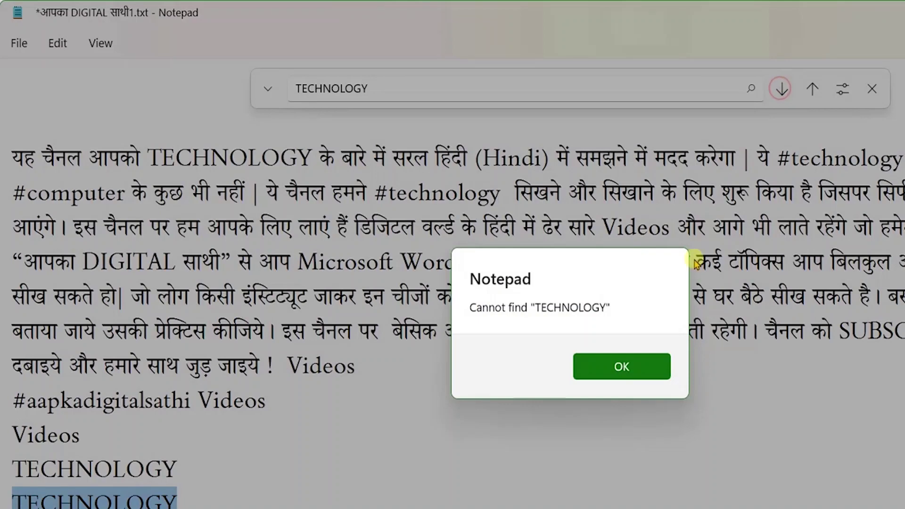
{"action": "left_click", "coordinate": [646, 367]}
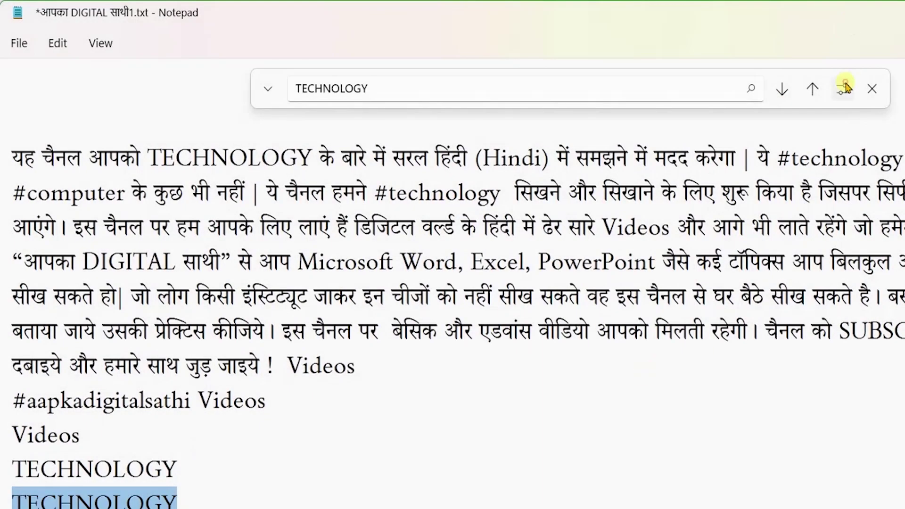
Turn off Match case, step back to #technology in the first line, and close the search.
{"action": "left_click", "coordinate": [843, 87]}
{"action": "left_click", "coordinate": [816, 32]}
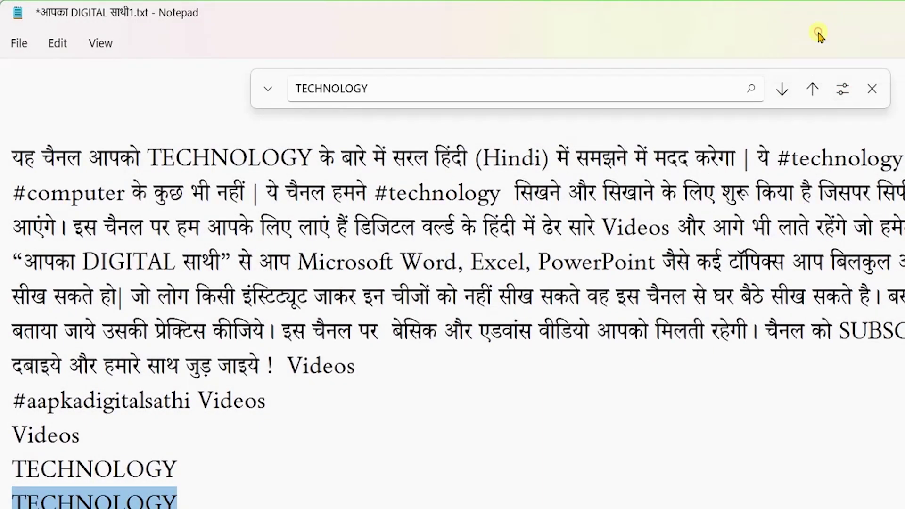
{"action": "left_click", "coordinate": [782, 88]}
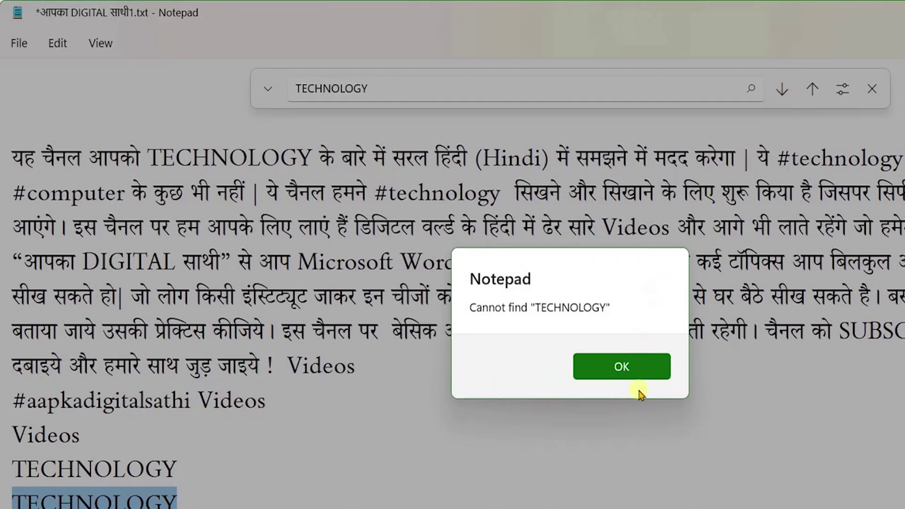
{"action": "left_click", "coordinate": [633, 367]}
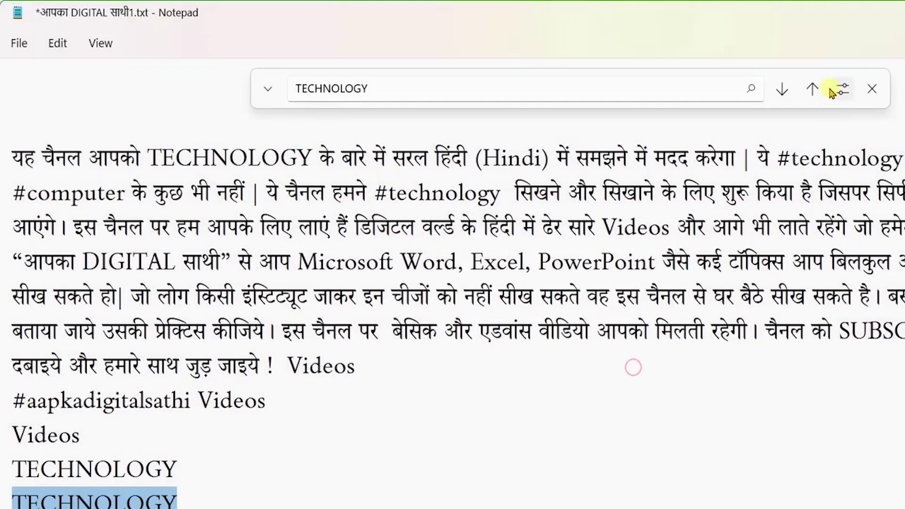
{"action": "left_click", "coordinate": [811, 90]}
{"action": "left_click", "coordinate": [810, 89]}
{"action": "left_click", "coordinate": [809, 89]}
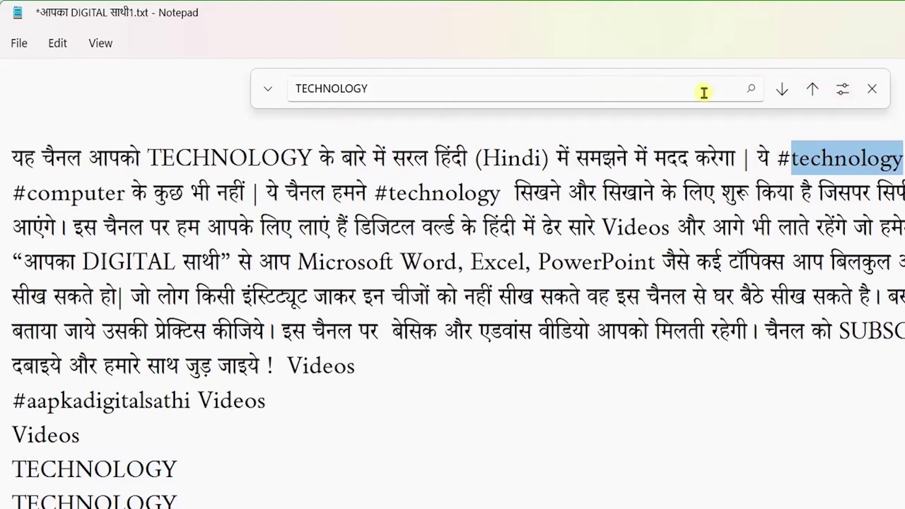
{"action": "left_click", "coordinate": [872, 90]}
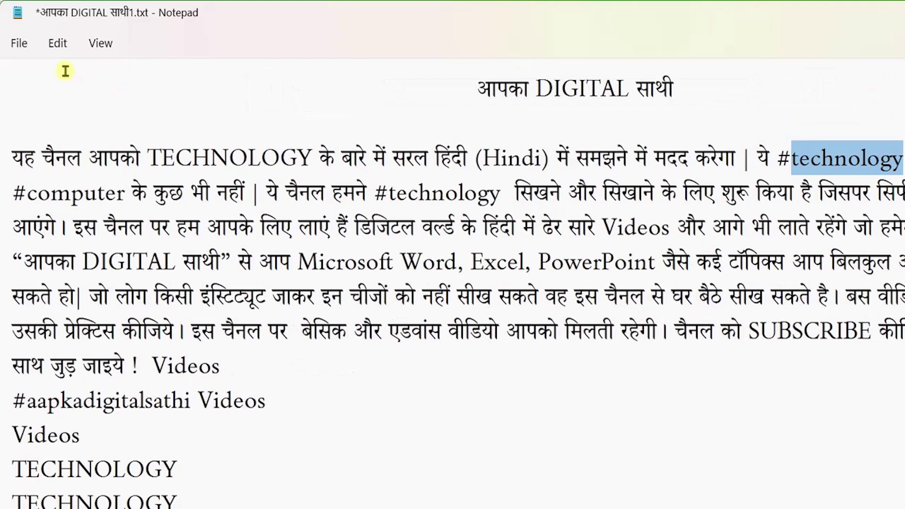
Use Edit > Find next and F3 to search forward until no more technology matches remain.
{"action": "left_click", "coordinate": [54, 44]}
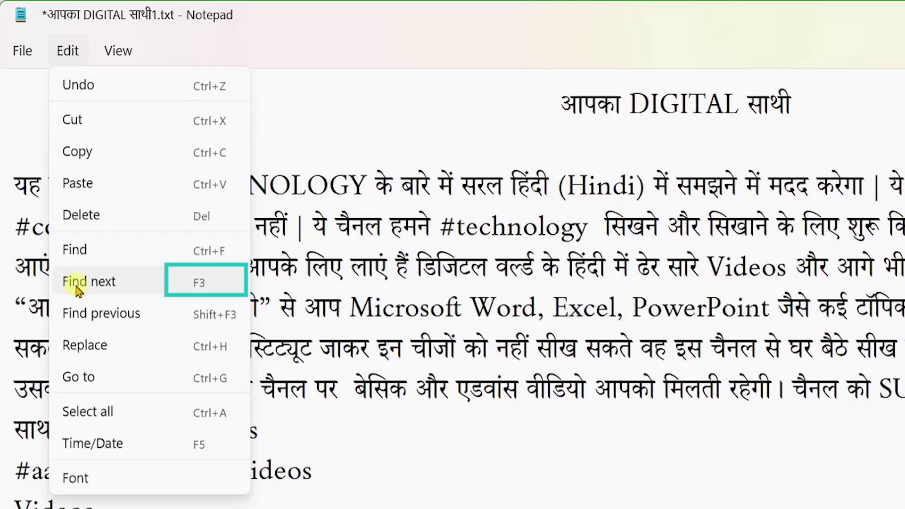
{"action": "left_click", "coordinate": [75, 281]}
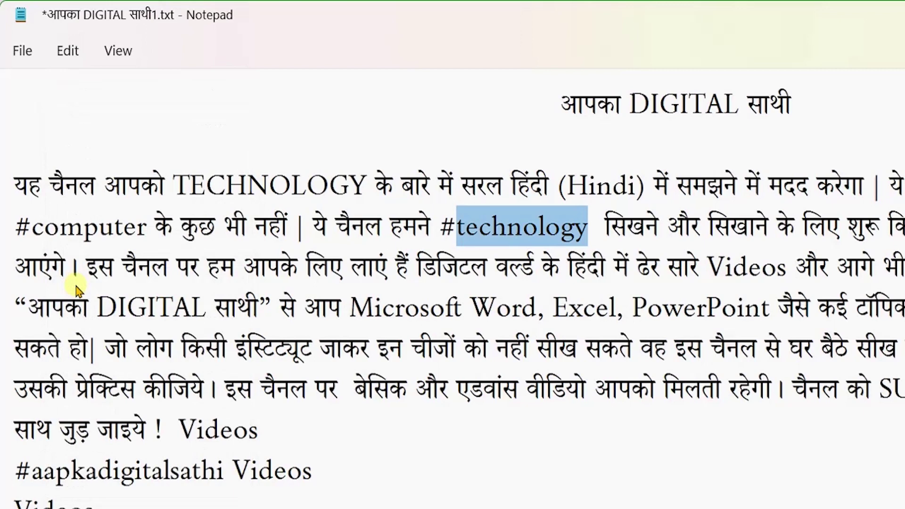
{"action": "key", "text": "XF86MonBrightnessDown"}
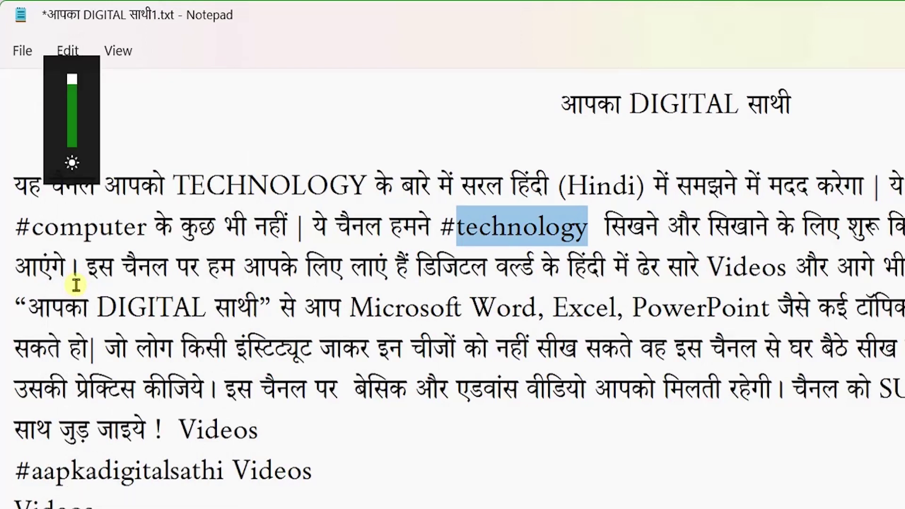
{"action": "left_click", "coordinate": [558, 348]}
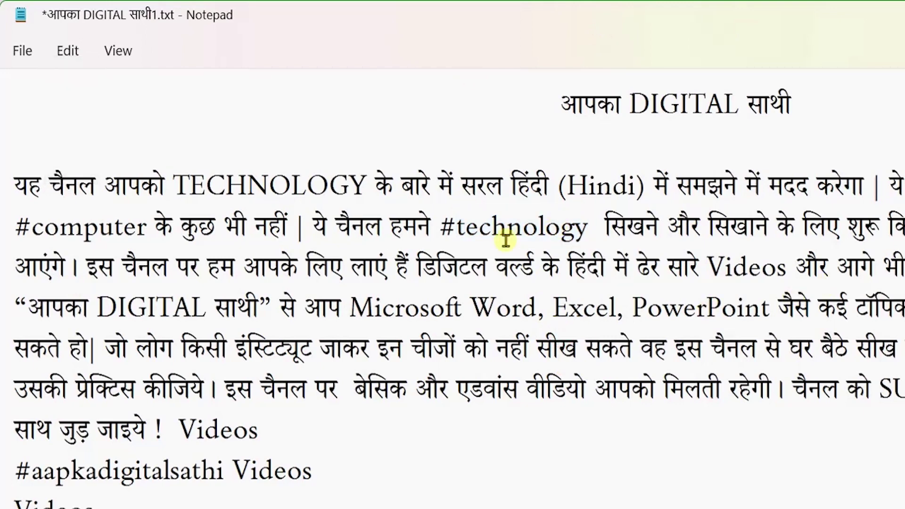
{"action": "key", "text": "F3"}
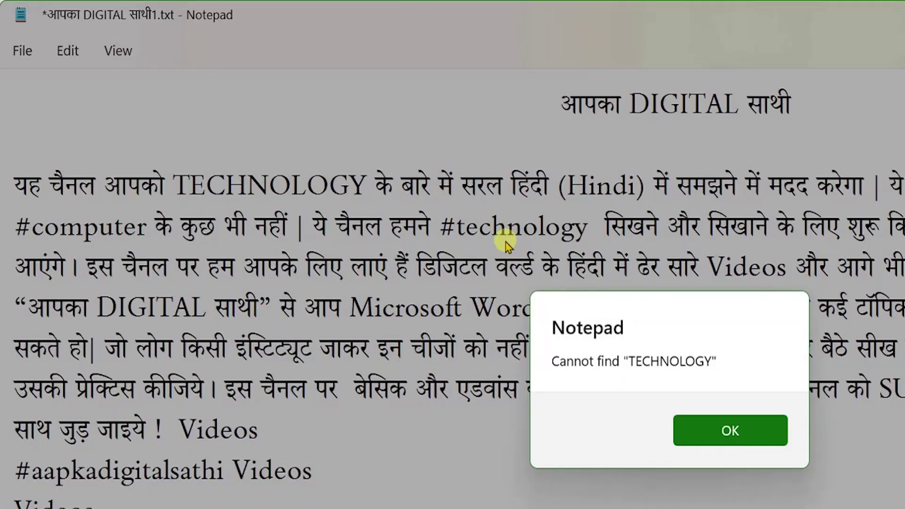
{"action": "left_click", "coordinate": [777, 435]}
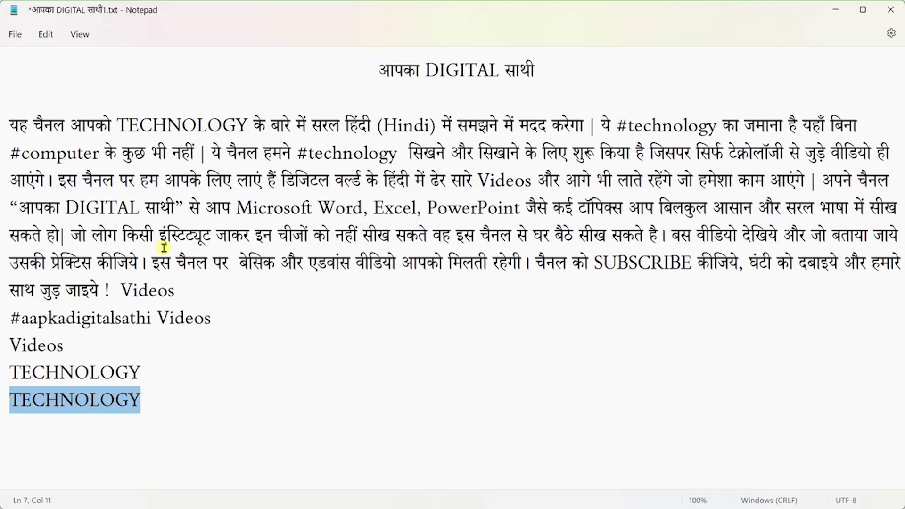
Use Edit > Find previous three times to step back up to #technology in line 1.
{"action": "left_click", "coordinate": [42, 35]}
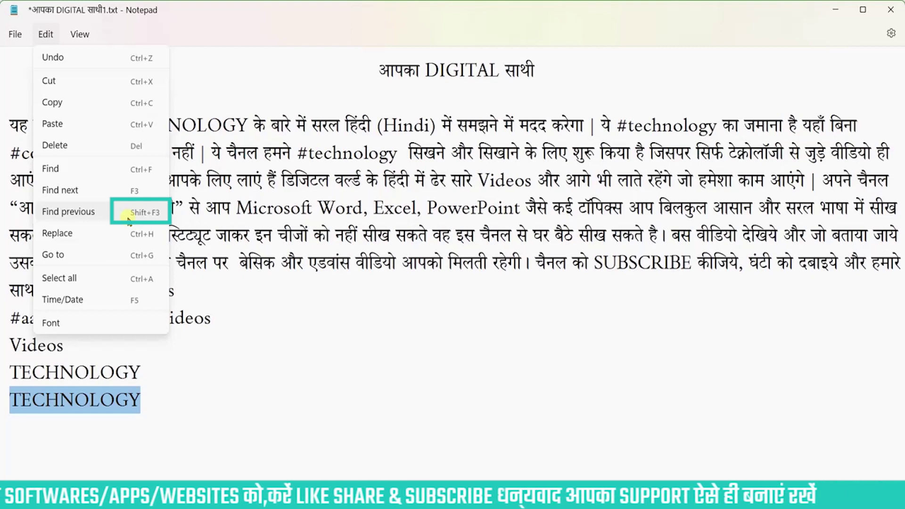
{"action": "left_click", "coordinate": [129, 217]}
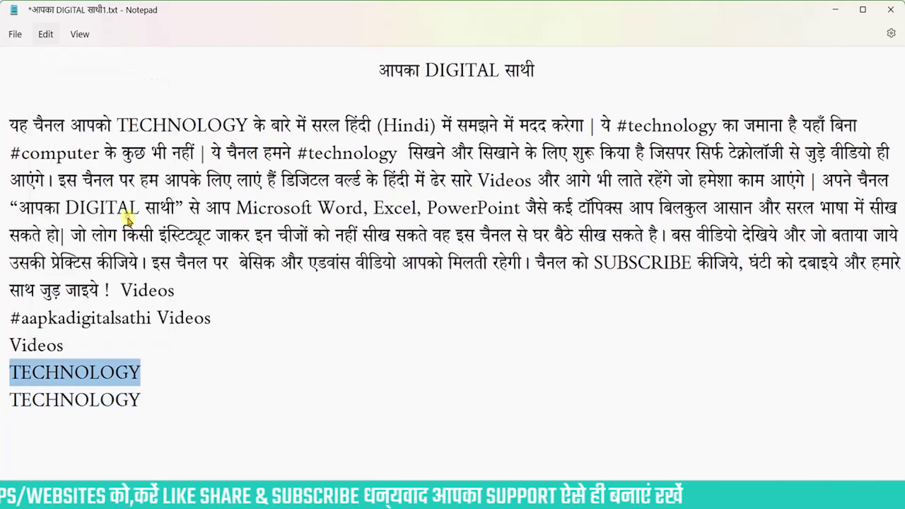
{"action": "left_click", "coordinate": [53, 34]}
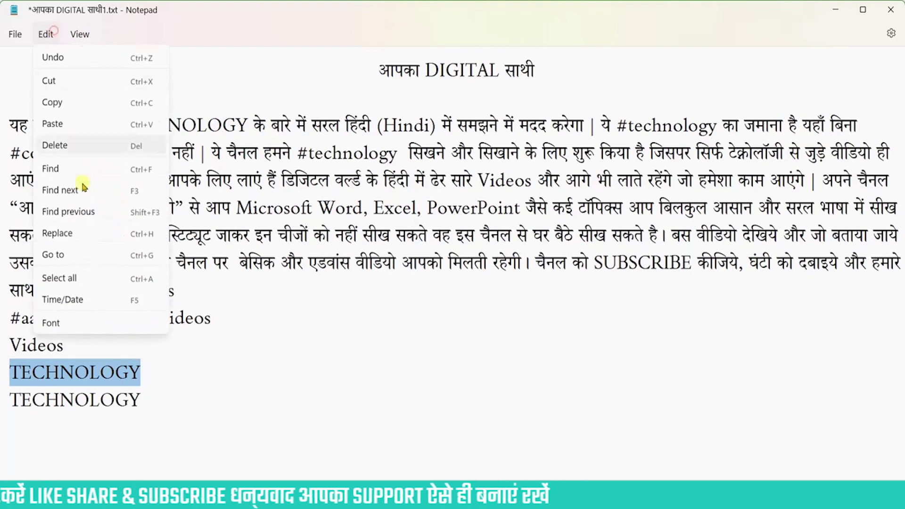
{"action": "left_click", "coordinate": [87, 208]}
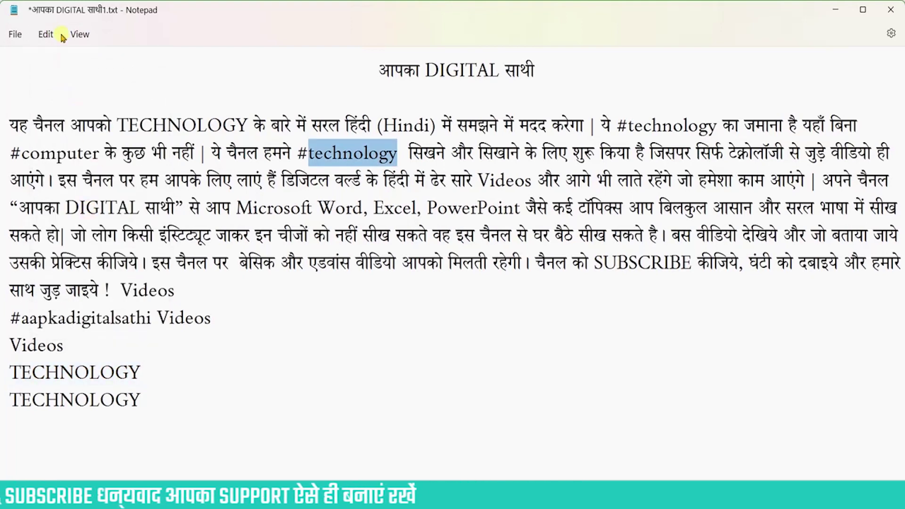
{"action": "left_click", "coordinate": [46, 34]}
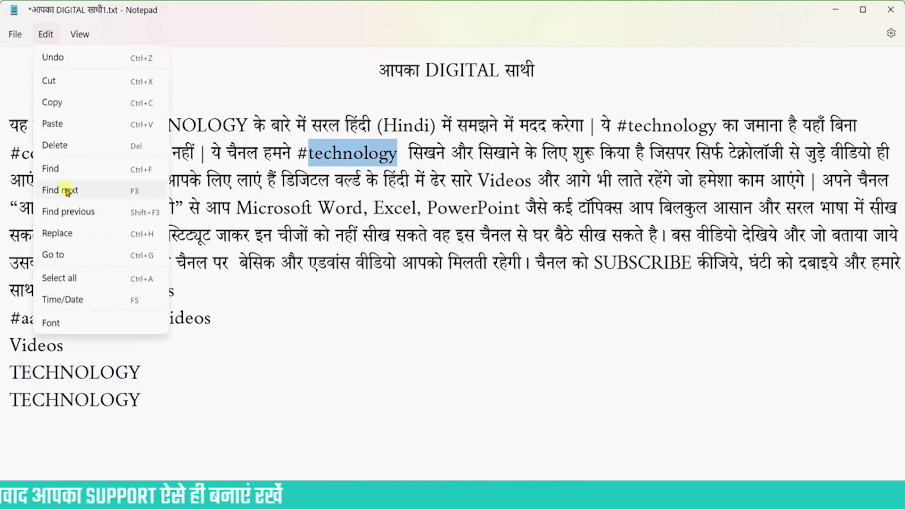
{"action": "left_click", "coordinate": [75, 211]}
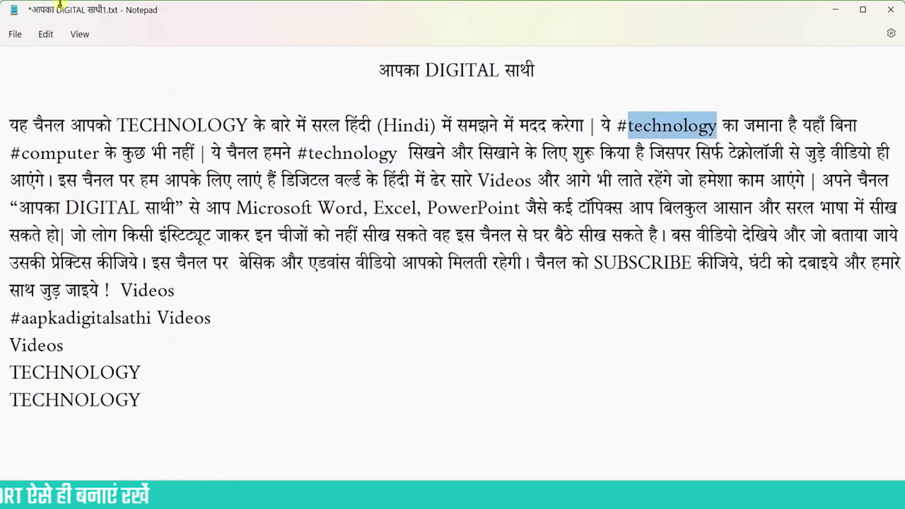
{"action": "left_click", "coordinate": [46, 34]}
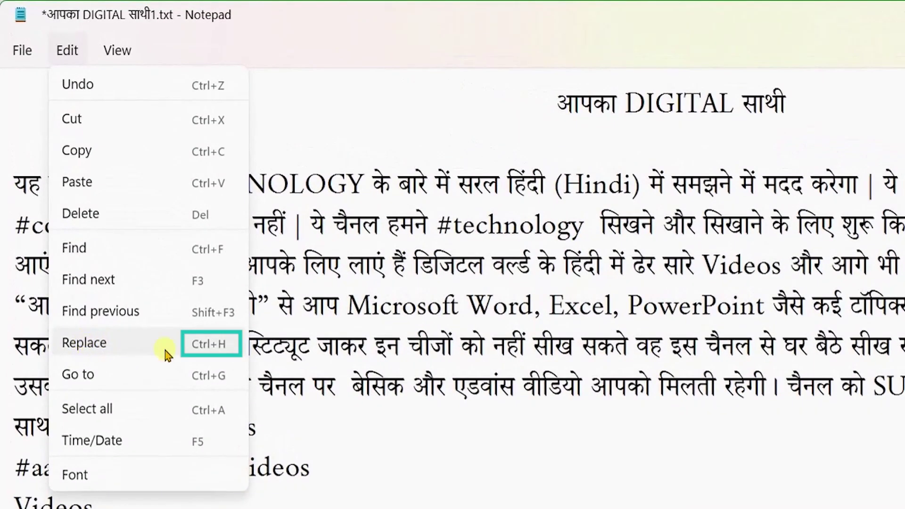
Show the Replace row for 'technology' and enter TECH as the replacement text.
{"action": "left_click", "coordinate": [206, 351]}
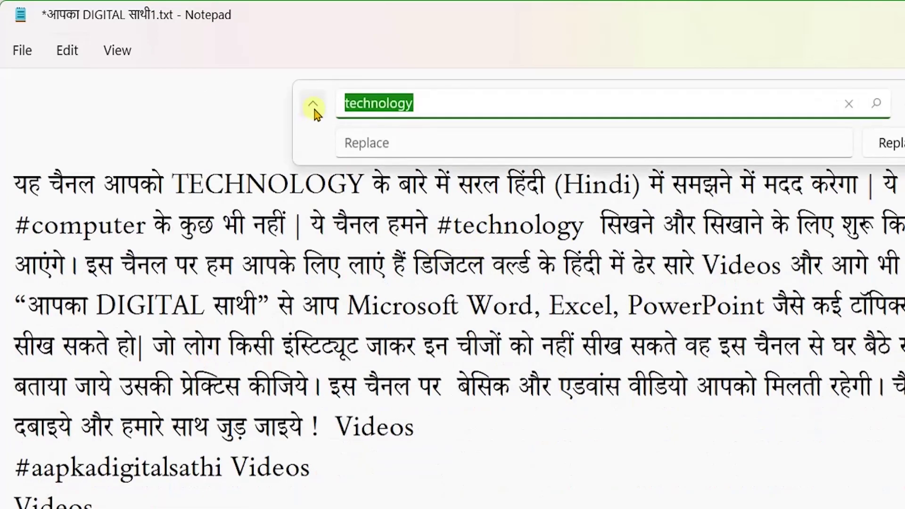
{"action": "left_click", "coordinate": [313, 107]}
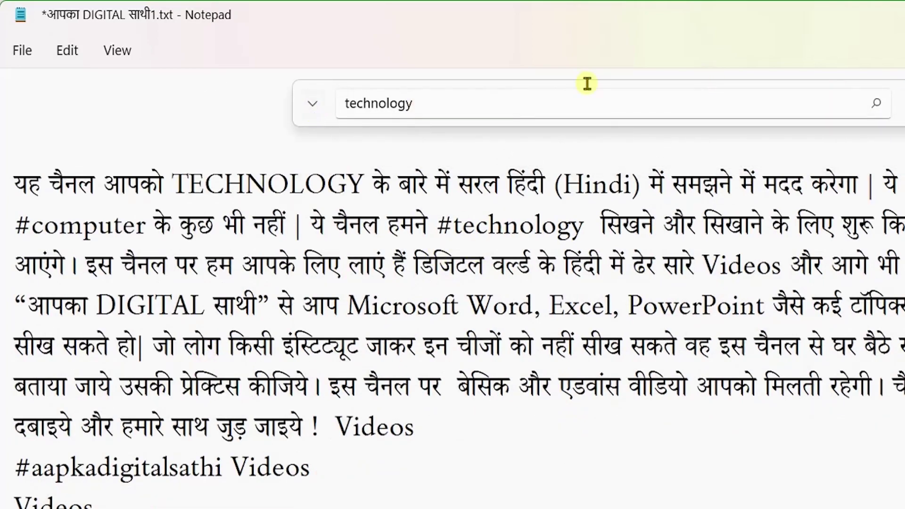
{"action": "left_click", "coordinate": [312, 104]}
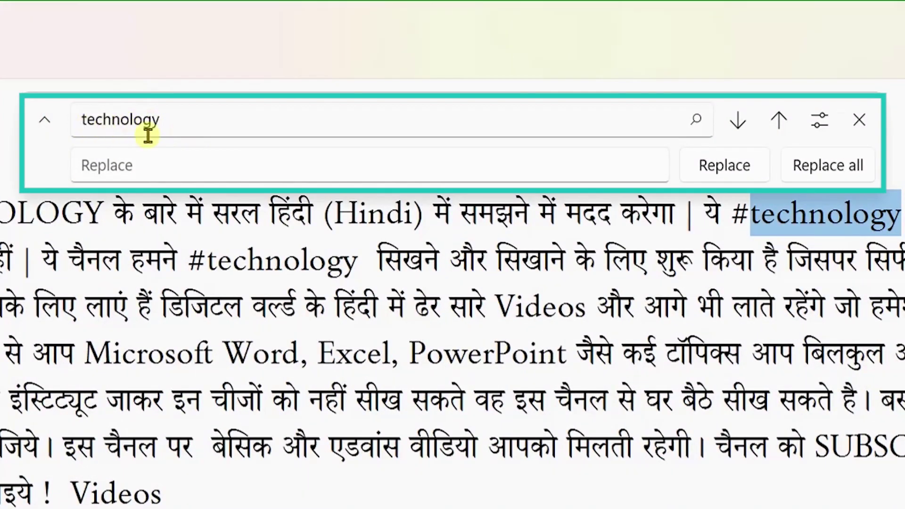
{"action": "left_click", "coordinate": [135, 168]}
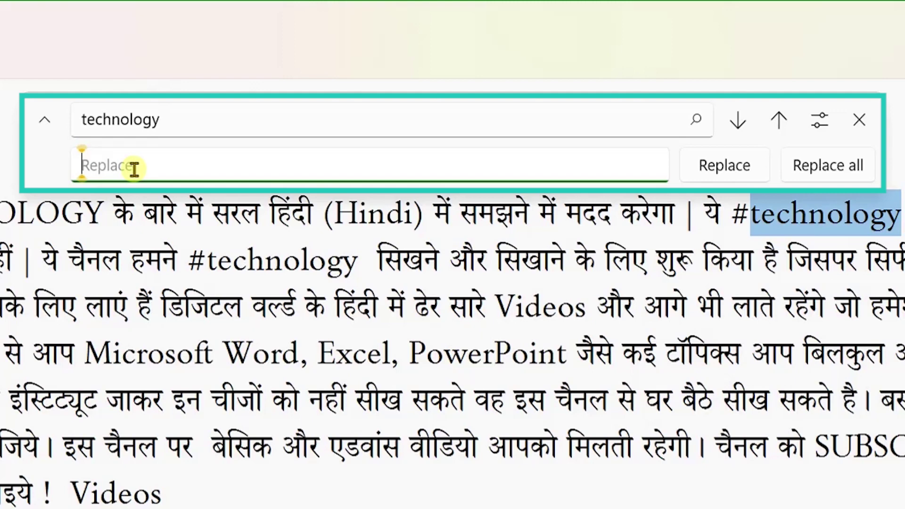
{"action": "type", "text": "T"}
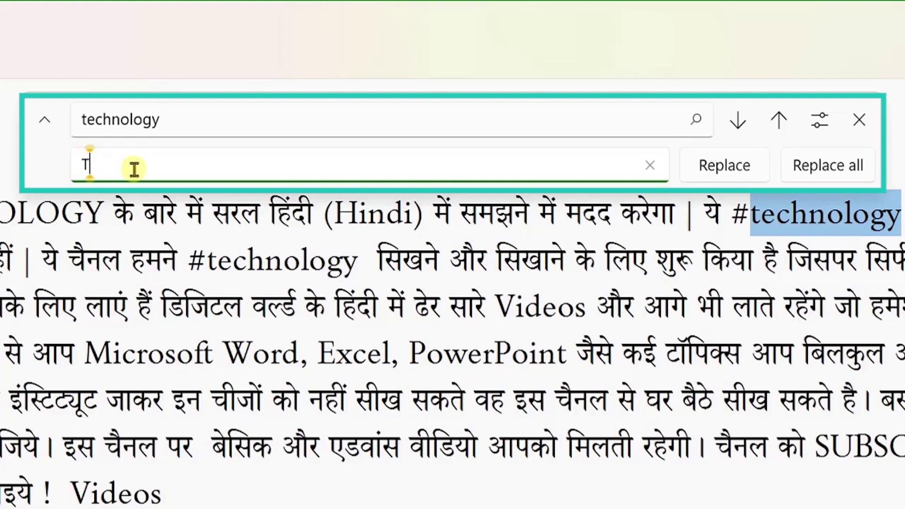
{"action": "type", "text": "ECH"}
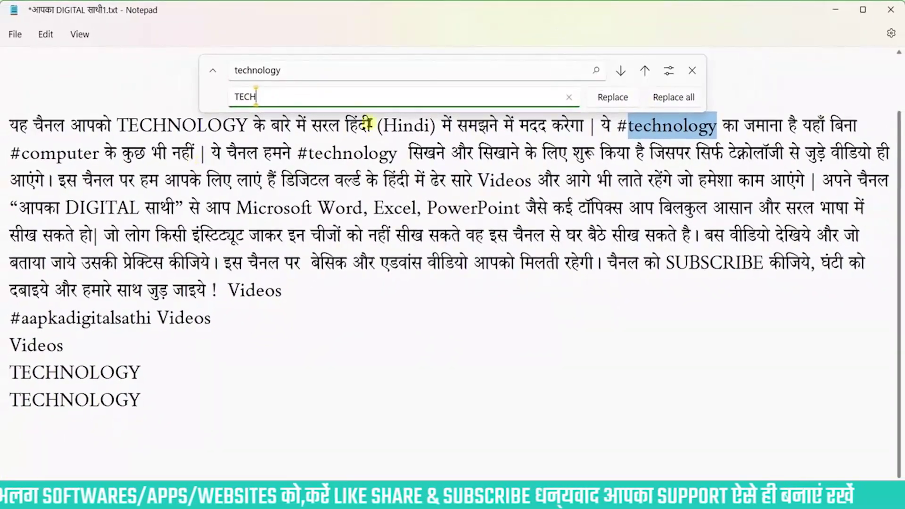
Replace every 'technology' in the text with 'TECH' using Replace all.
{"action": "left_click", "coordinate": [662, 97]}
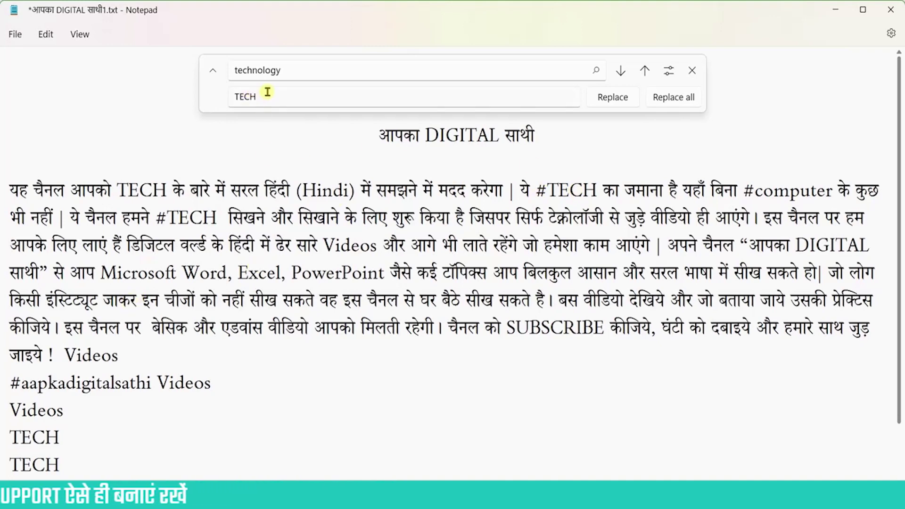
{"action": "left_click", "coordinate": [288, 70]}
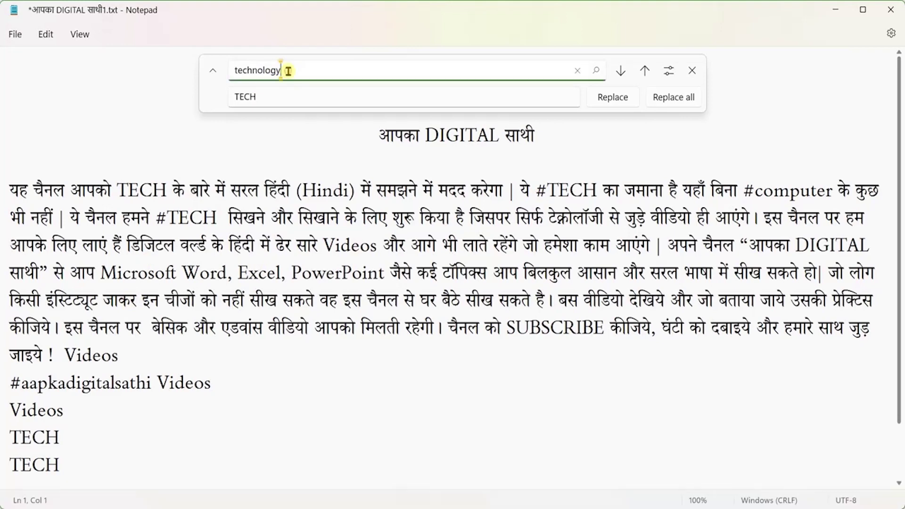
{"action": "left_click", "coordinate": [272, 93]}
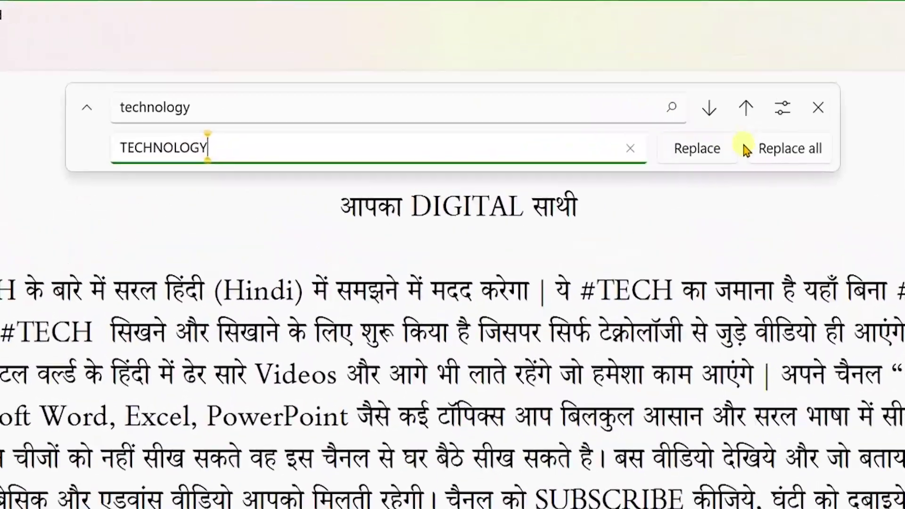
{"action": "left_click", "coordinate": [864, 203]}
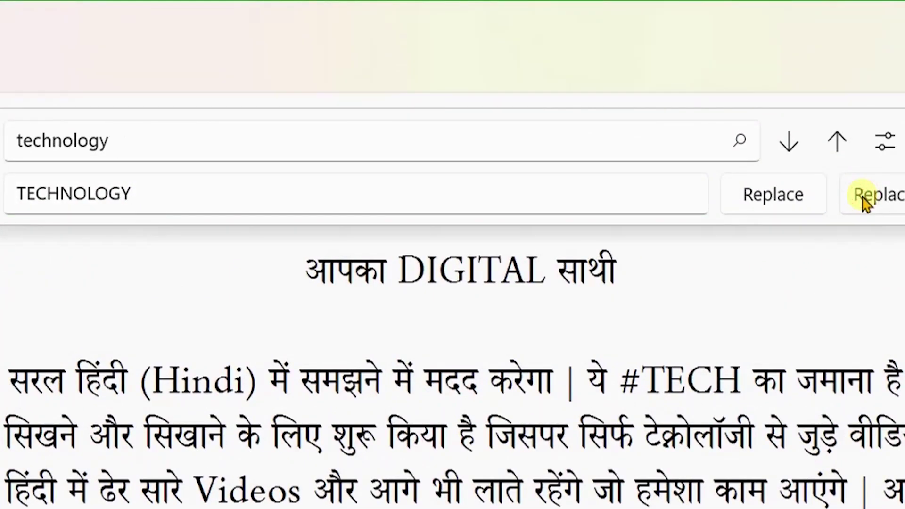
Replace every 'TECH' with 'TECHNOLOGY', then close the find-and-replace panel.
{"action": "left_click", "coordinate": [176, 125]}
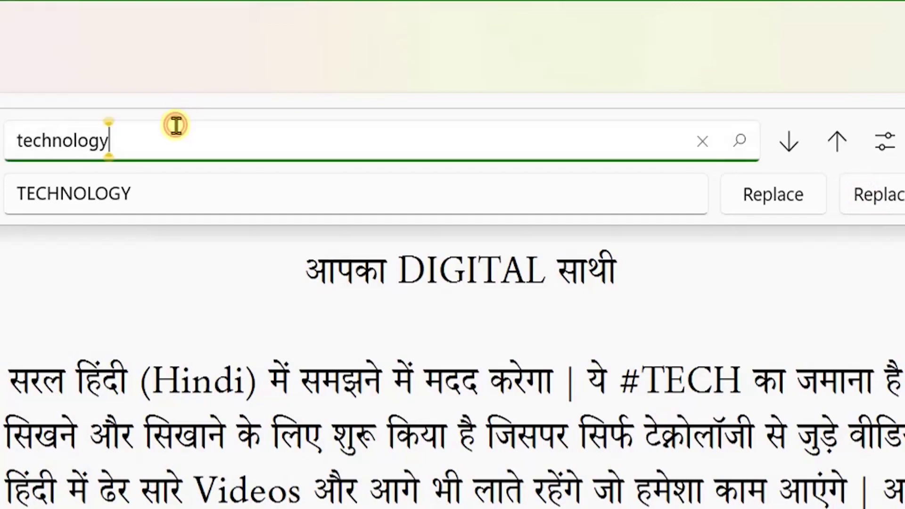
{"action": "key", "text": "ctrl+a"}
{"action": "type", "text": "TE"}
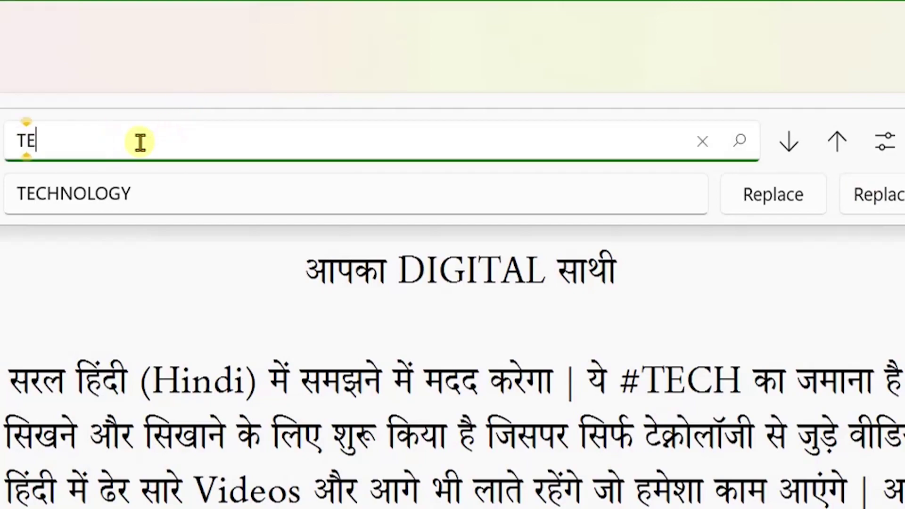
{"action": "type", "text": "CH"}
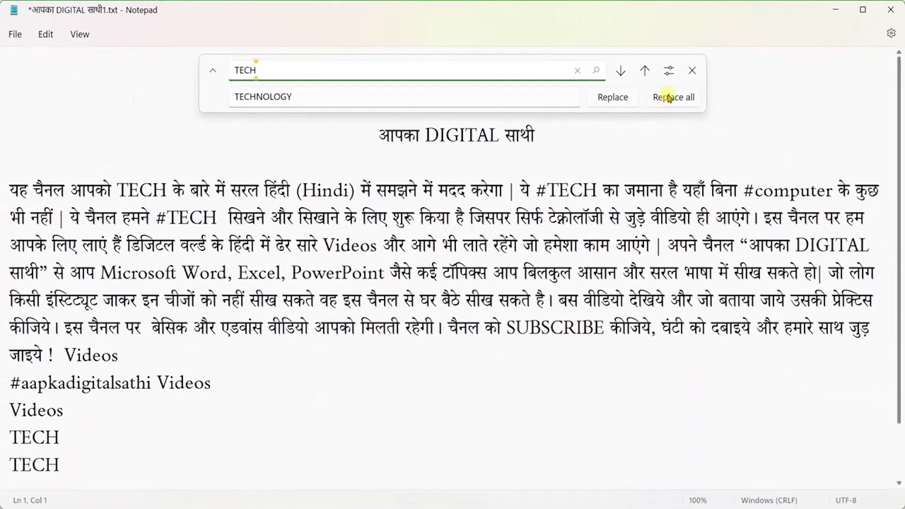
{"action": "left_click", "coordinate": [669, 97]}
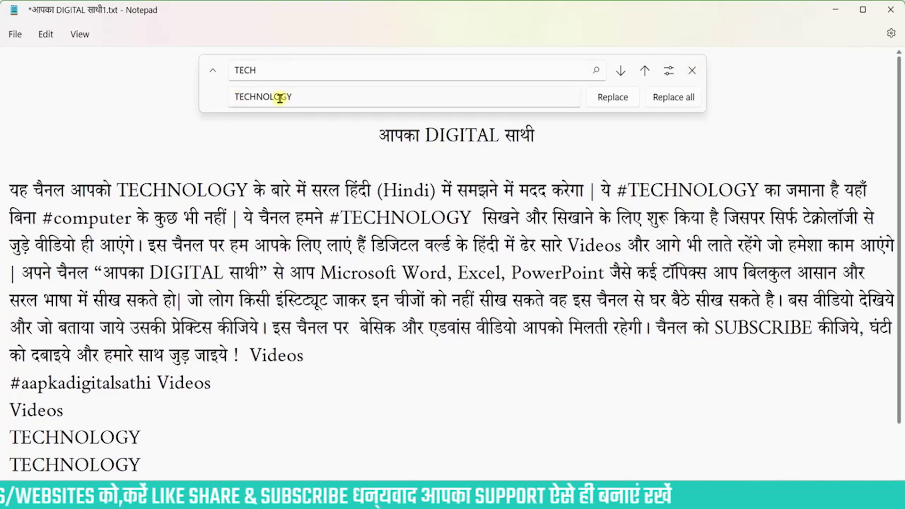
{"action": "left_click", "coordinate": [691, 72]}
Jump to line 8 with Edit > Go to.
{"action": "left_click", "coordinate": [47, 35]}
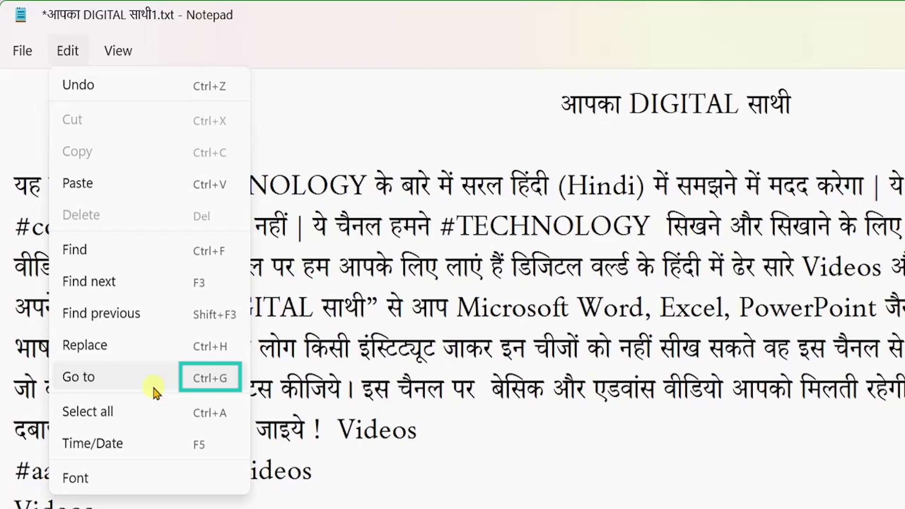
{"action": "left_click", "coordinate": [201, 379]}
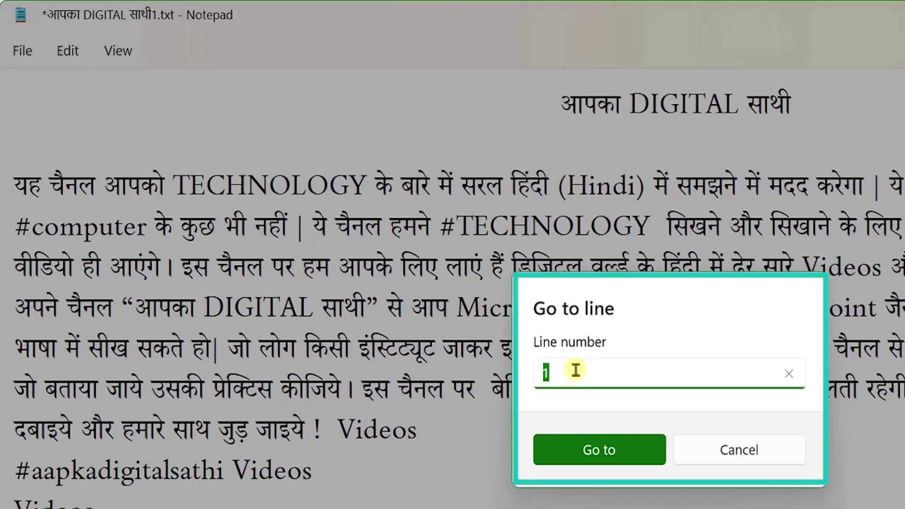
{"action": "type", "text": "8"}
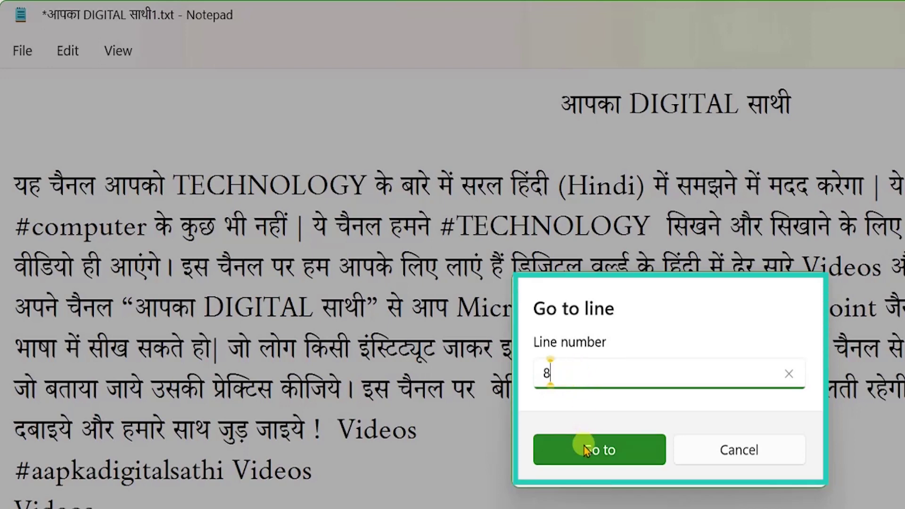
{"action": "left_click", "coordinate": [586, 450]}
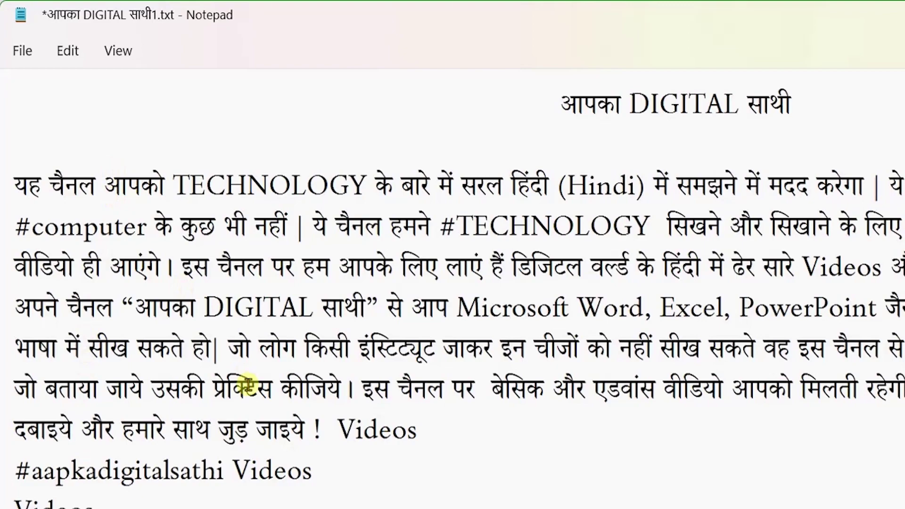
Jump back to line 1, the आपका DIGITAL साथी title line, using Ctrl+G.
{"action": "key", "text": "ctrl+g"}
{"action": "type", "text": "1"}
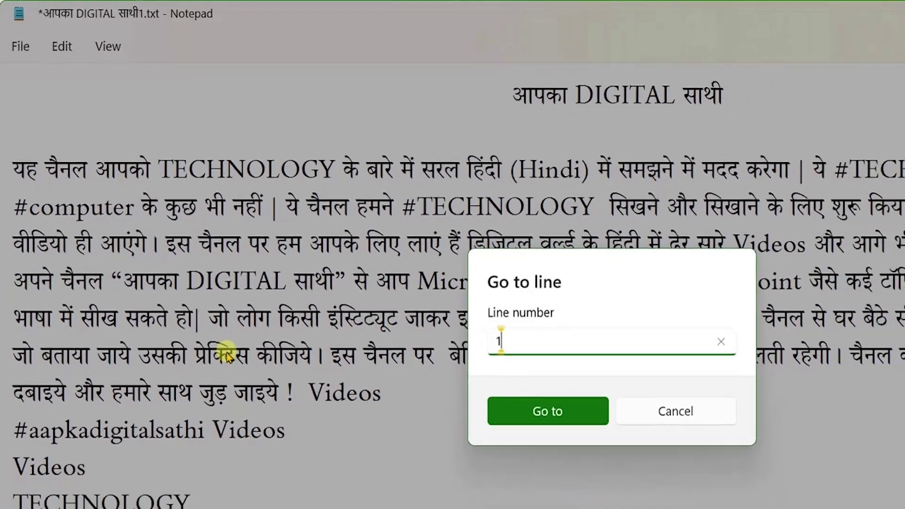
{"action": "key", "text": "Return"}
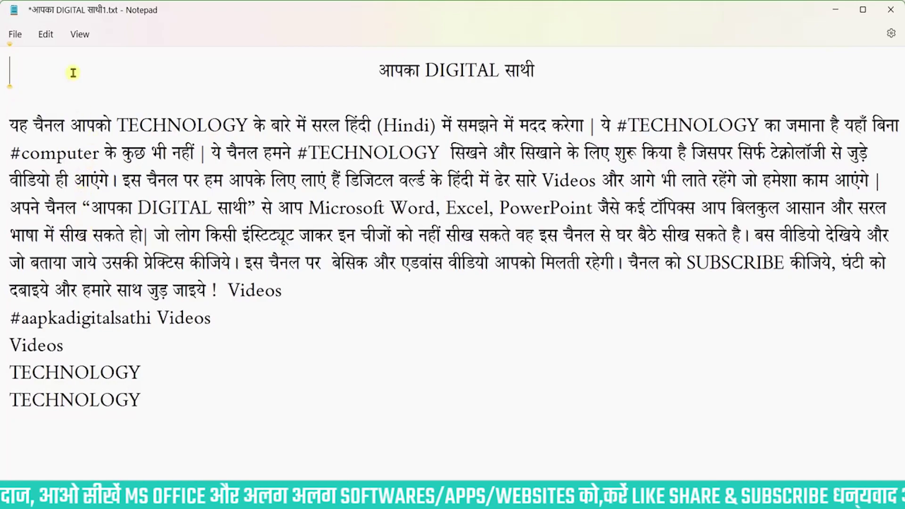
Select the word इस by double-clicking and its whole paragraph by triple-clicking.
{"action": "left_click", "coordinate": [46, 35]}
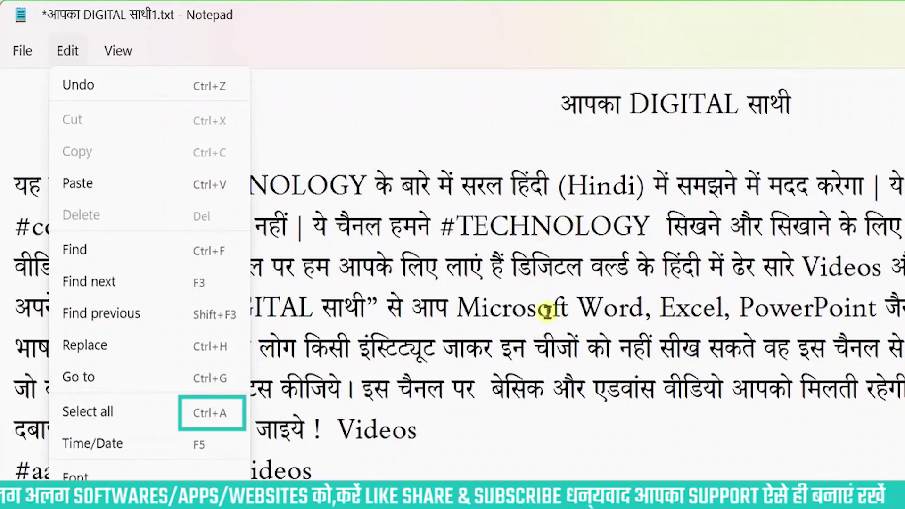
{"action": "left_click", "coordinate": [576, 429]}
{"action": "double_click", "coordinate": [368, 388]}
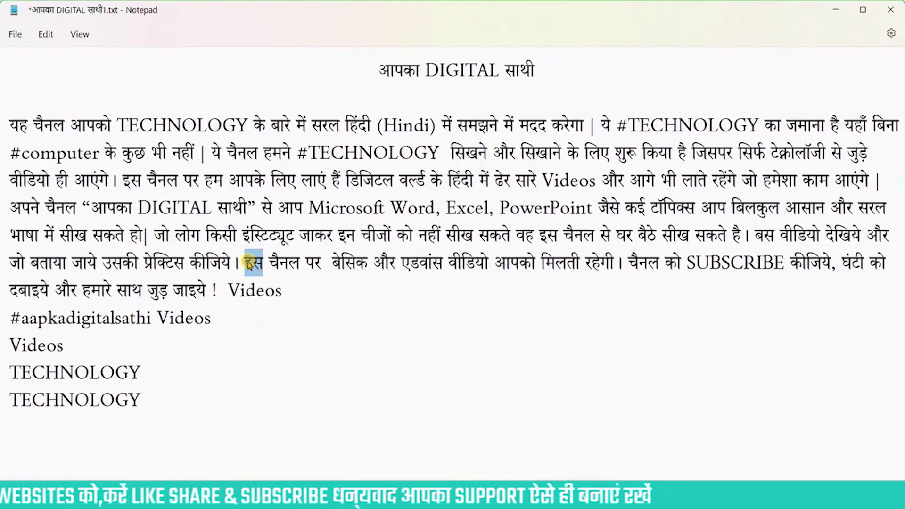
{"action": "triple_click", "coordinate": [248, 261]}
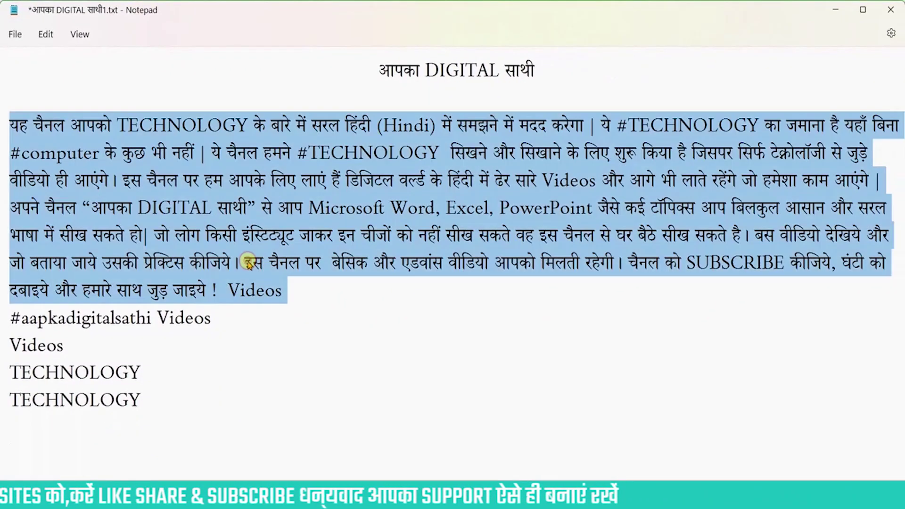
{"action": "left_click", "coordinate": [246, 261]}
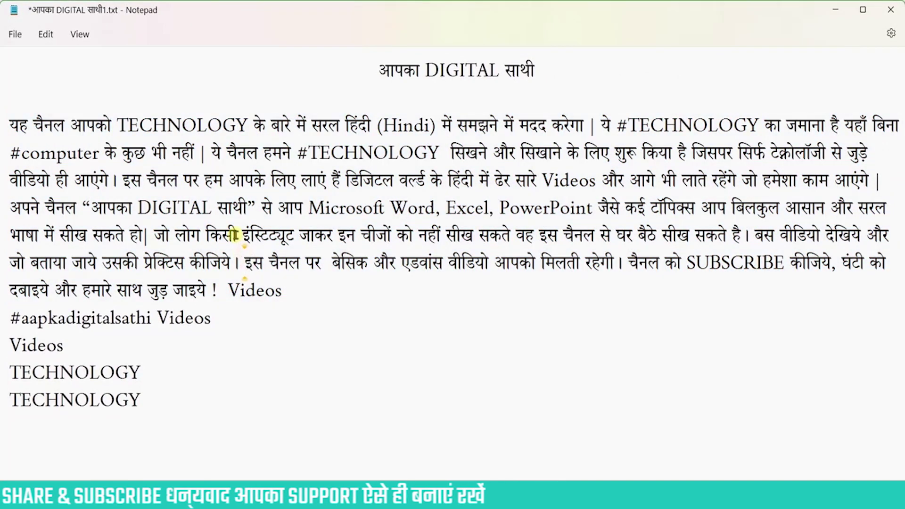
{"action": "double_click", "coordinate": [253, 263]}
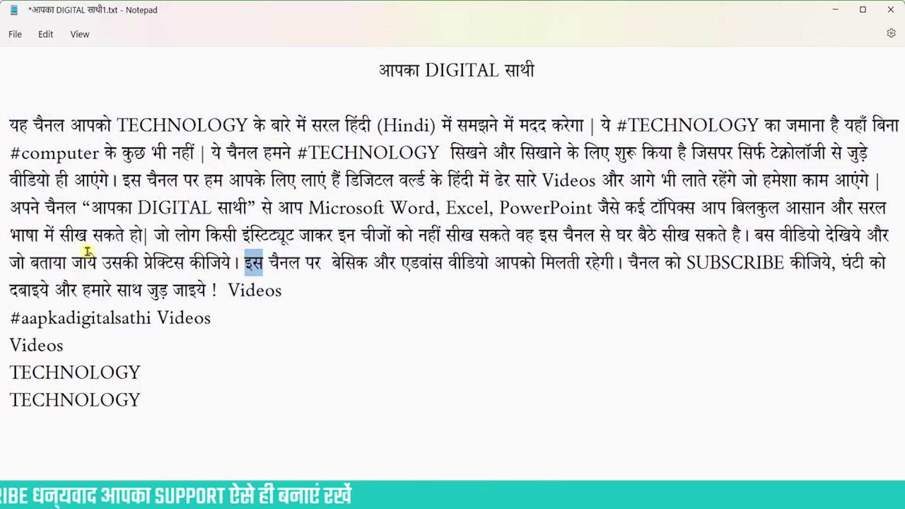
Drag-select the two sentences from जो to कीजिये।, then deselect them.
{"action": "left_click", "coordinate": [155, 233]}
{"action": "left_click_drag", "start_coordinate": [155, 234], "coordinate": [244, 262]}
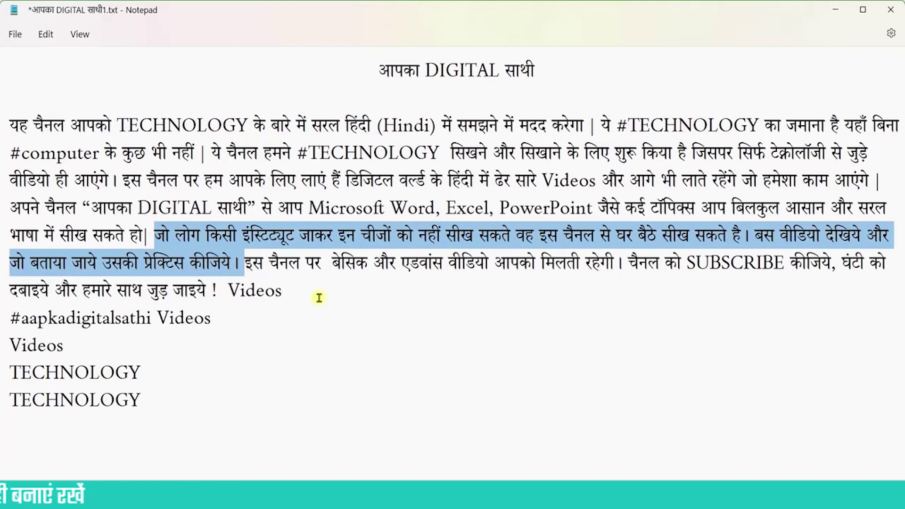
{"action": "left_click", "coordinate": [339, 125]}
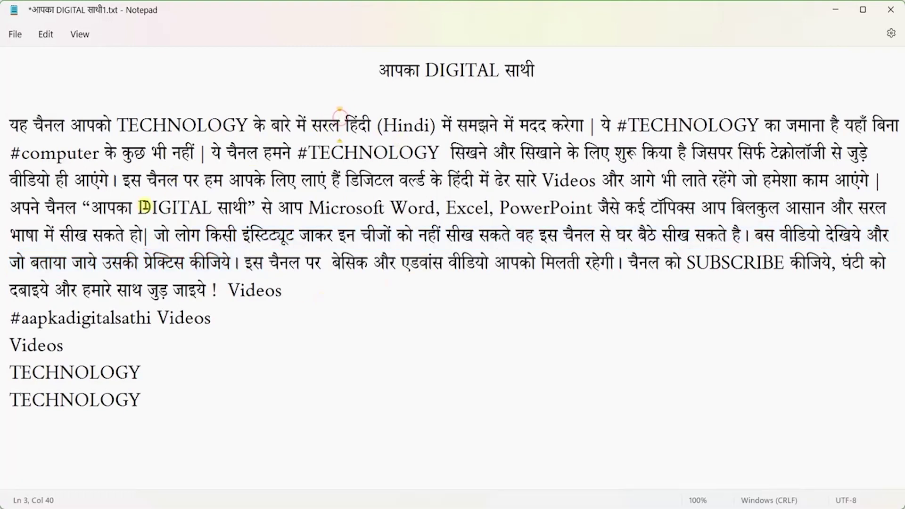
Select the entire document with Ctrl+A, then clear the selection.
{"action": "left_click", "coordinate": [43, 35]}
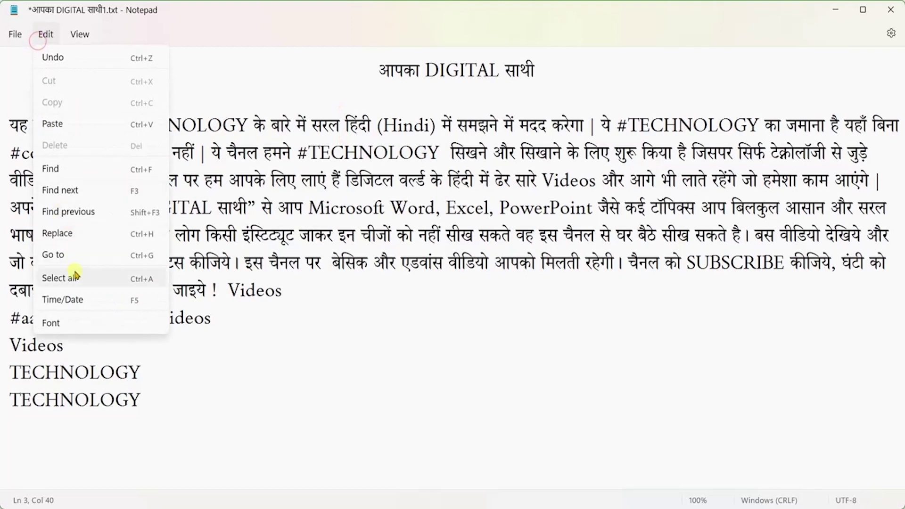
{"action": "key", "text": "ctrl+z"}
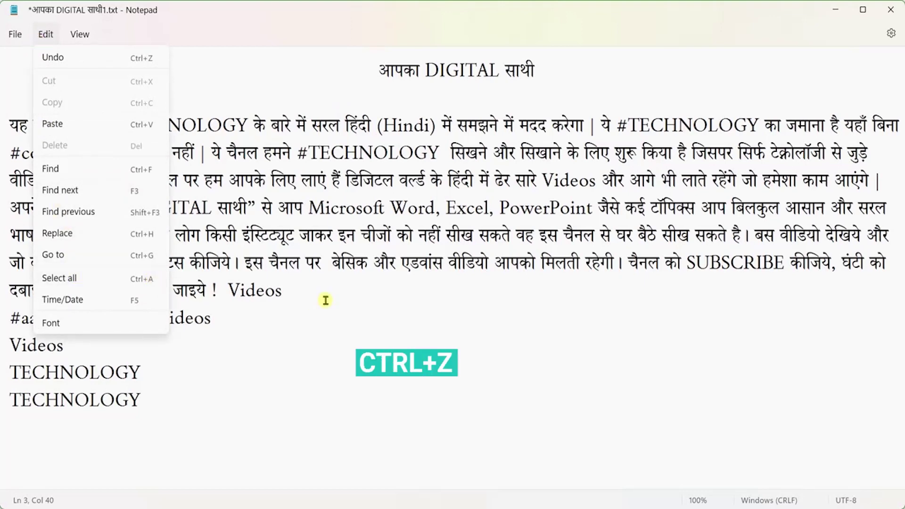
{"action": "key", "text": "ctrl+z"}
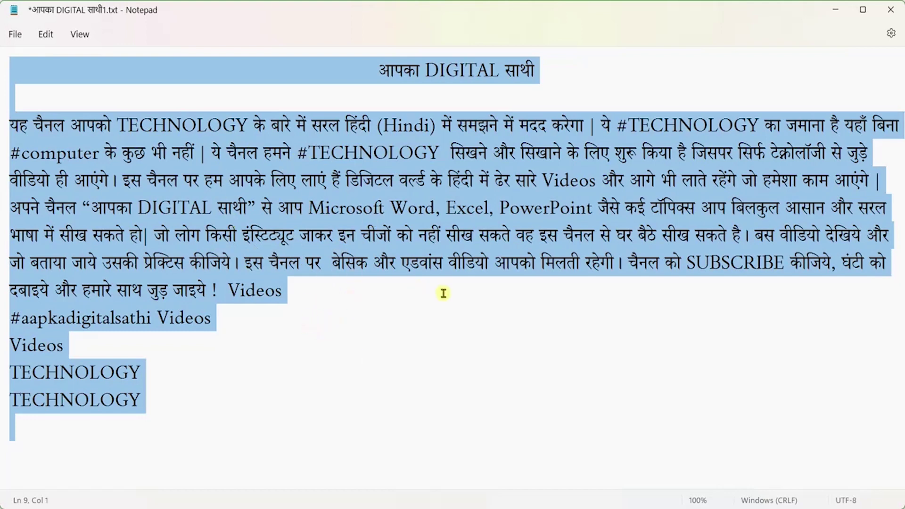
{"action": "left_click", "coordinate": [417, 299]}
{"action": "left_click", "coordinate": [45, 36]}
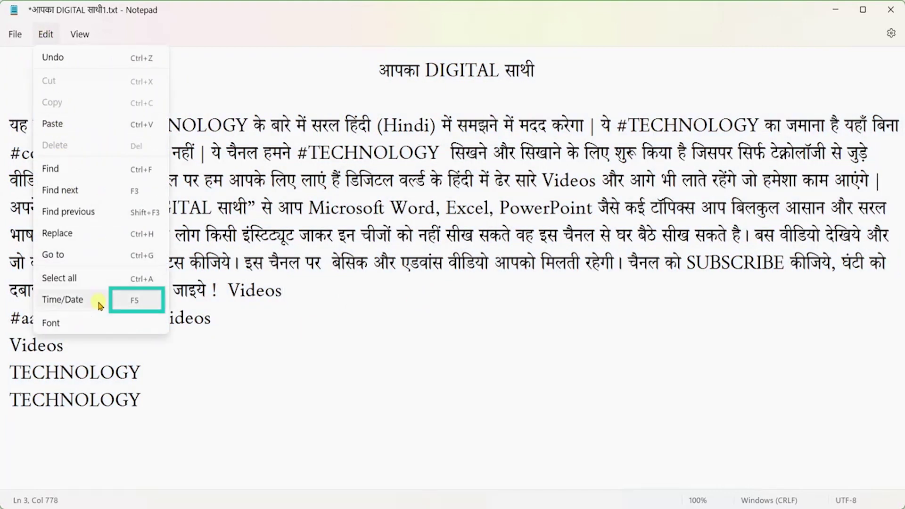
{"action": "left_click", "coordinate": [164, 404]}
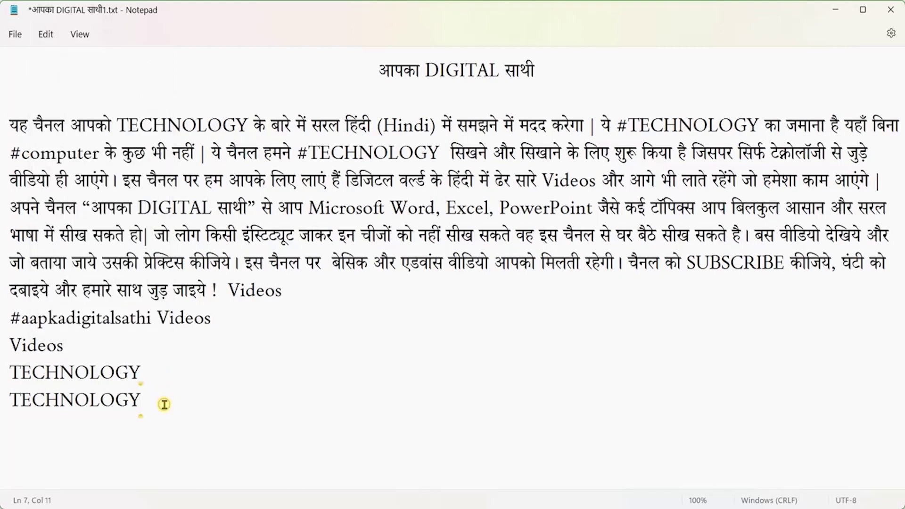
{"action": "key", "text": "Return"}
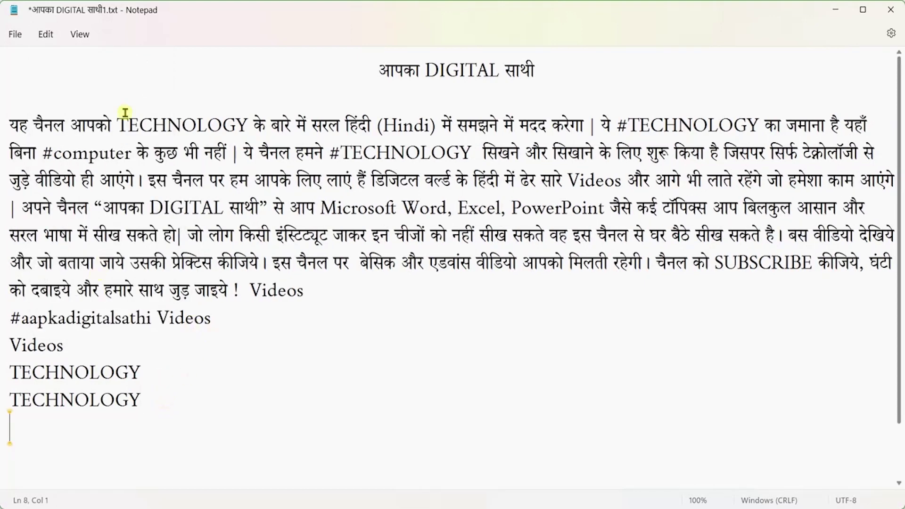
{"action": "left_click", "coordinate": [46, 34]}
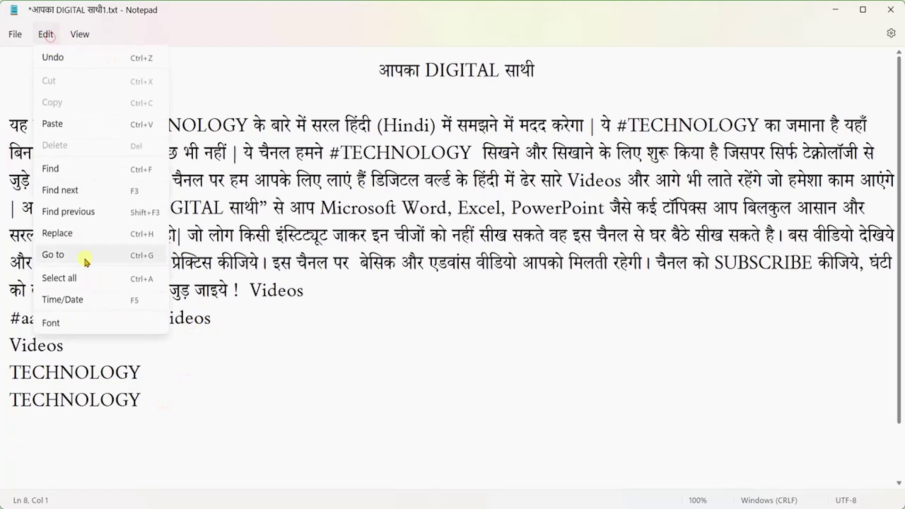
{"action": "left_click", "coordinate": [92, 301]}
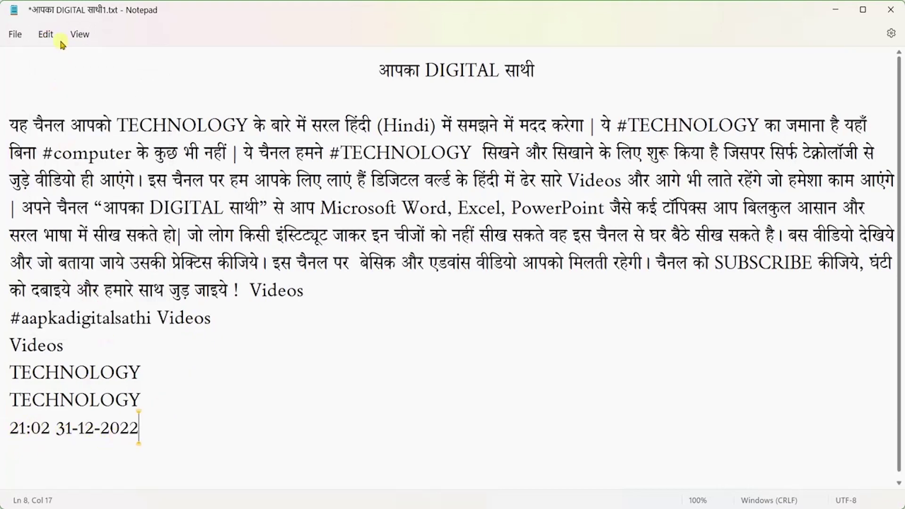
{"action": "left_click", "coordinate": [45, 34]}
{"action": "left_click", "coordinate": [99, 298]}
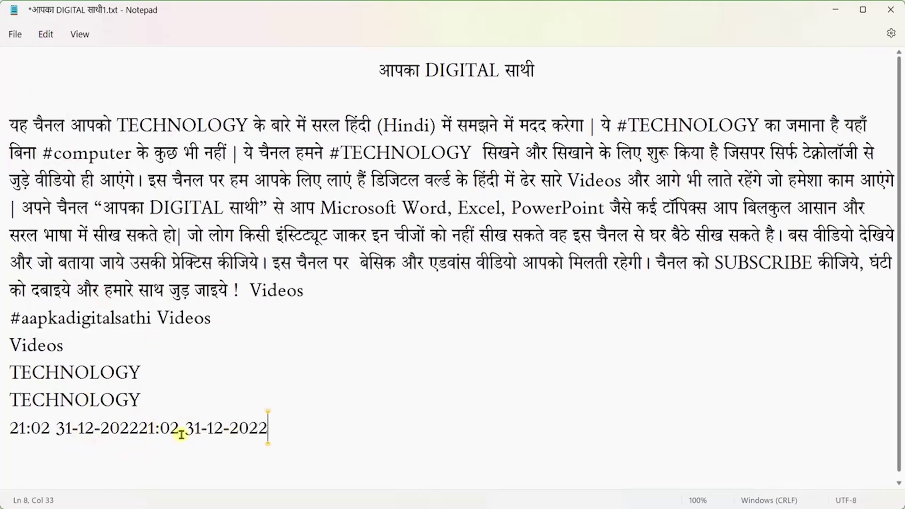
{"action": "left_click", "coordinate": [143, 427]}
{"action": "key", "text": "Return"}
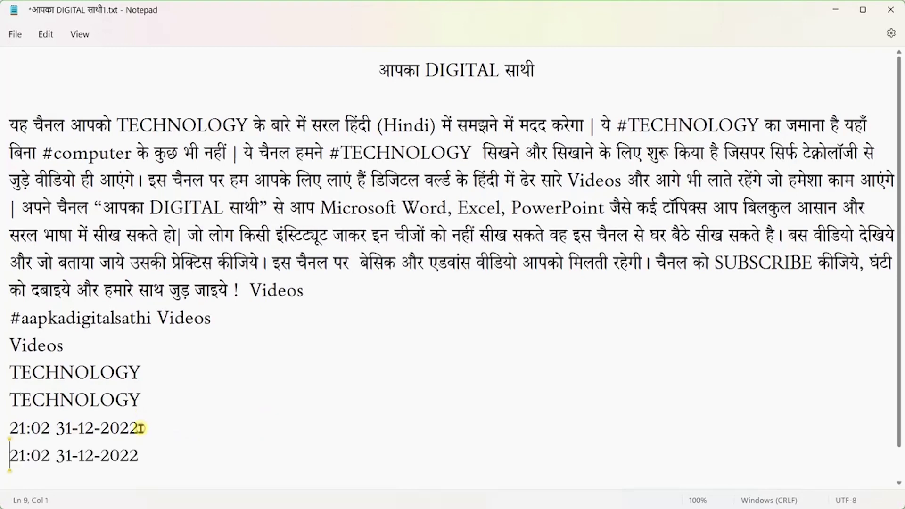
{"action": "left_click", "coordinate": [46, 34]}
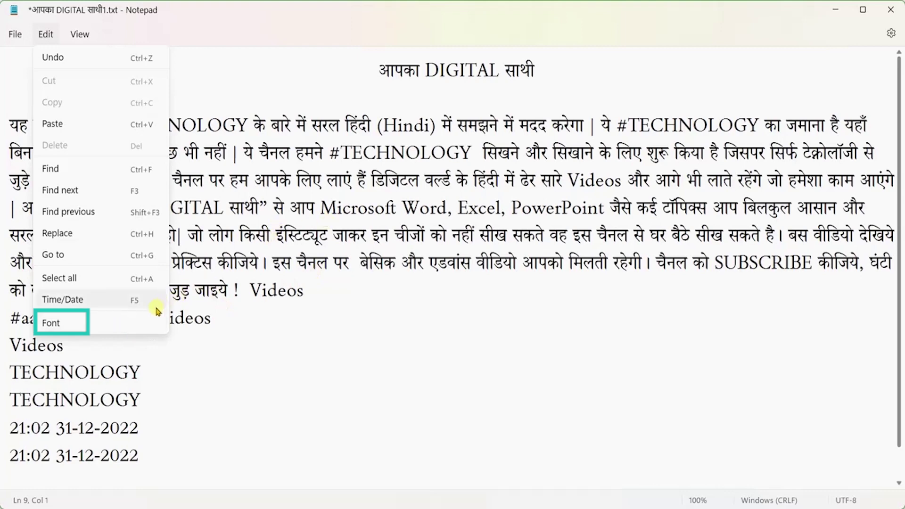
Set the Notepad font size to 18 and return to the document.
{"action": "left_click", "coordinate": [126, 324]}
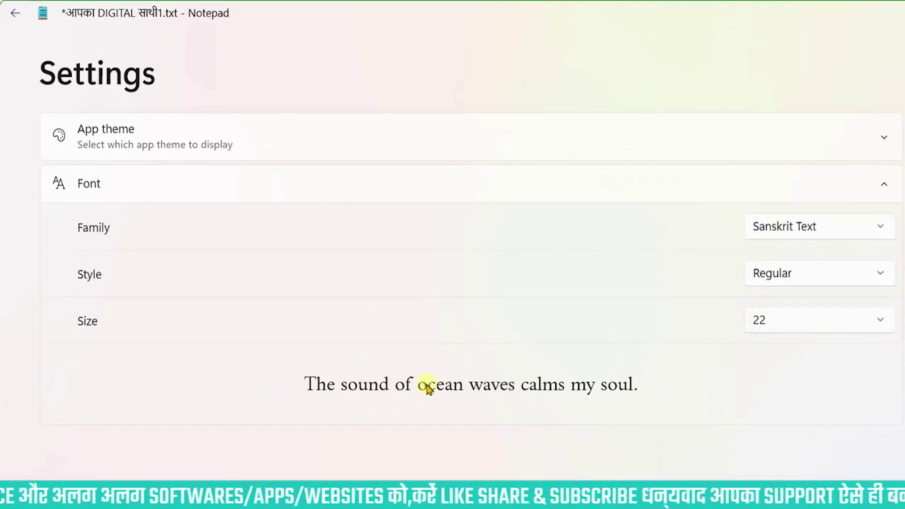
{"action": "left_click", "coordinate": [880, 320]}
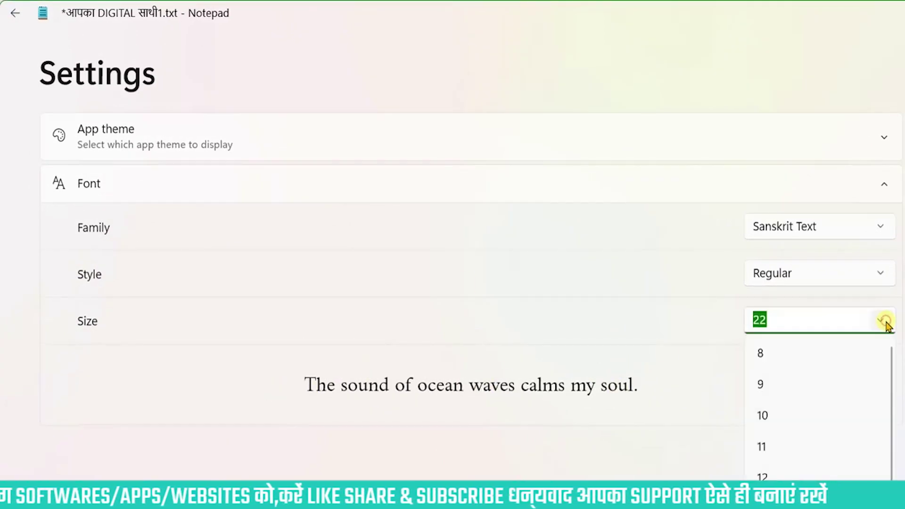
{"action": "type", "text": "18"}
{"action": "key", "text": "Return"}
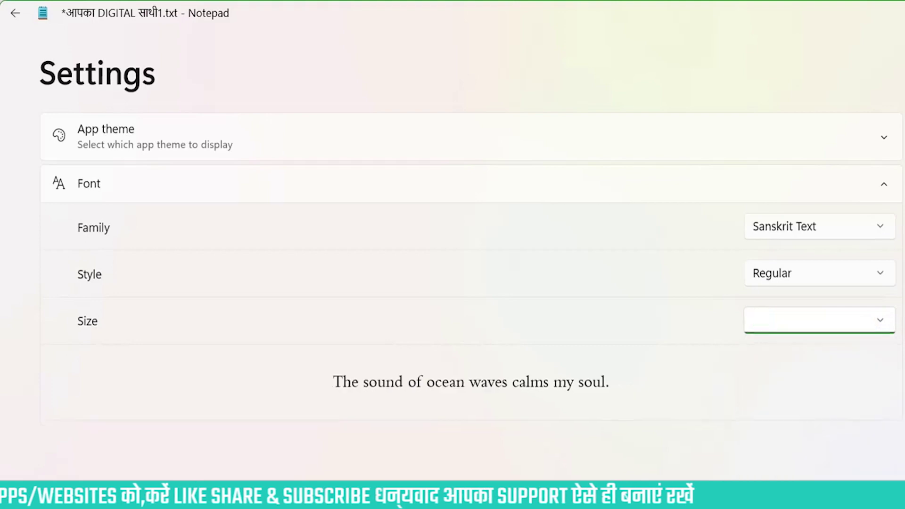
{"action": "left_click", "coordinate": [11, 11]}
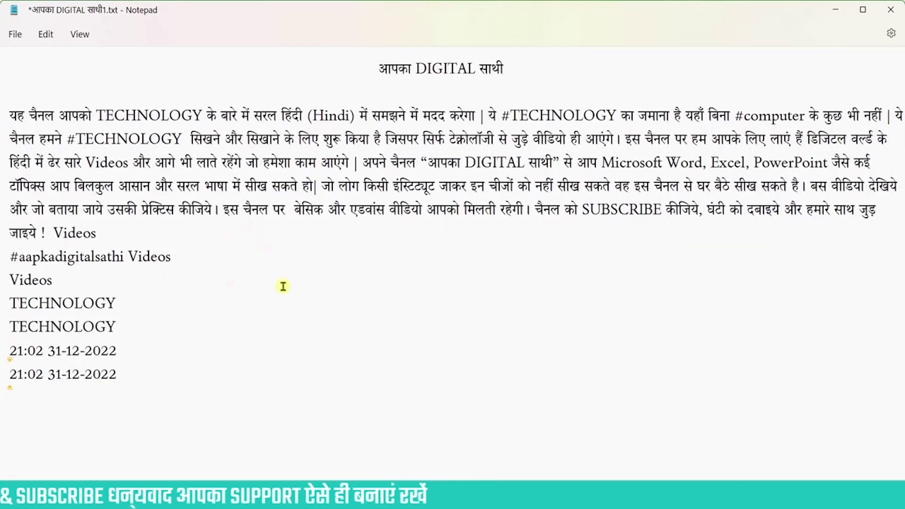
Change the font to size 22 with family PMingLiU-ExtB, then return to the document.
{"action": "left_click", "coordinate": [45, 36]}
{"action": "left_click", "coordinate": [52, 323]}
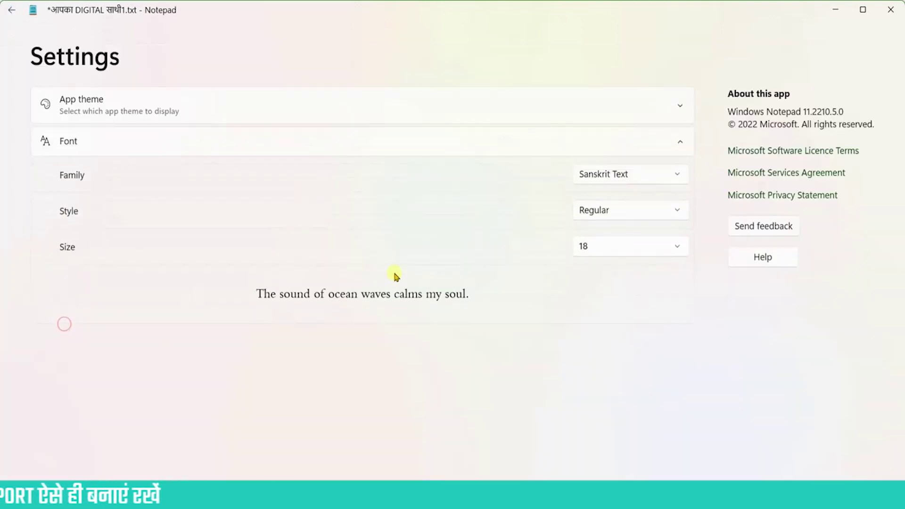
{"action": "left_click", "coordinate": [683, 246]}
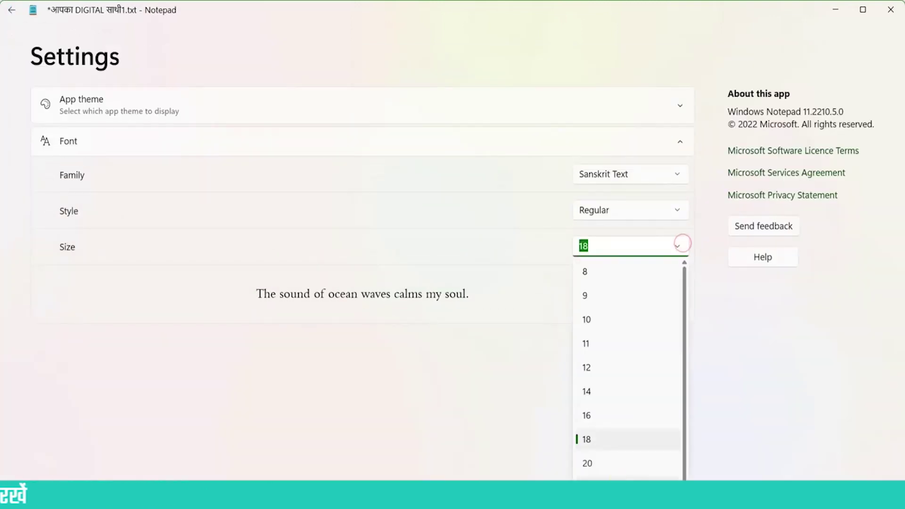
{"action": "type", "text": "22"}
{"action": "key", "text": "Return"}
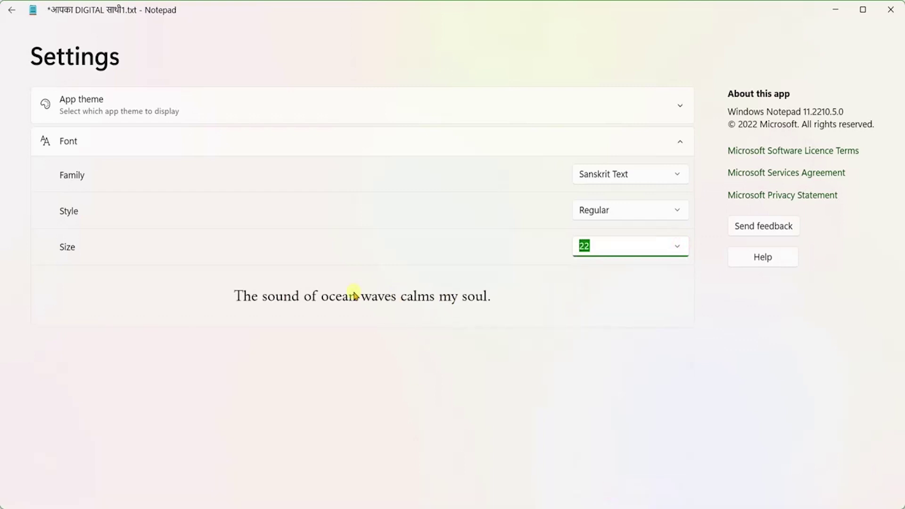
{"action": "left_click", "coordinate": [602, 204]}
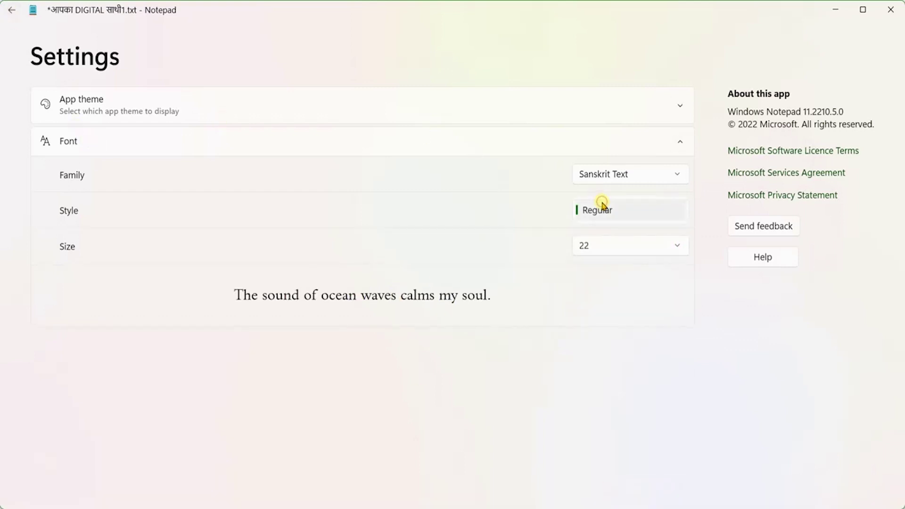
{"action": "left_click", "coordinate": [625, 176]}
{"action": "left_click", "coordinate": [674, 174]}
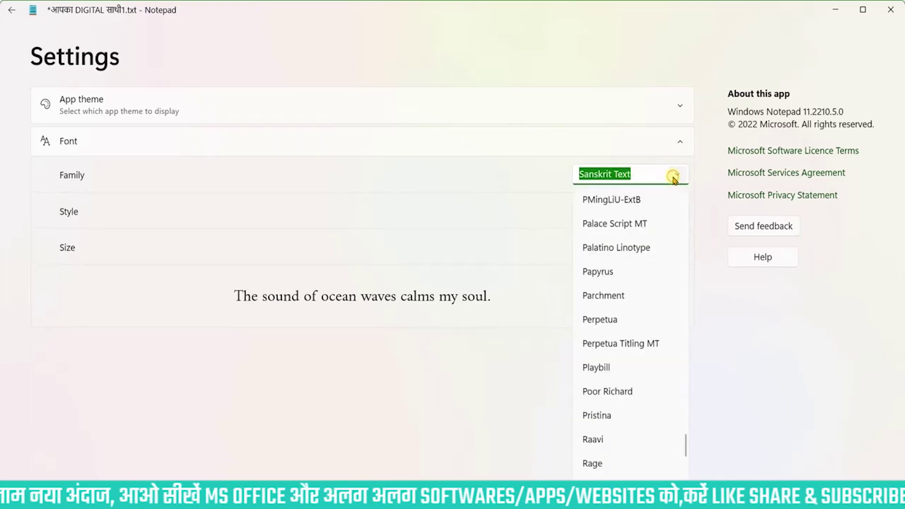
{"action": "left_click", "coordinate": [612, 200]}
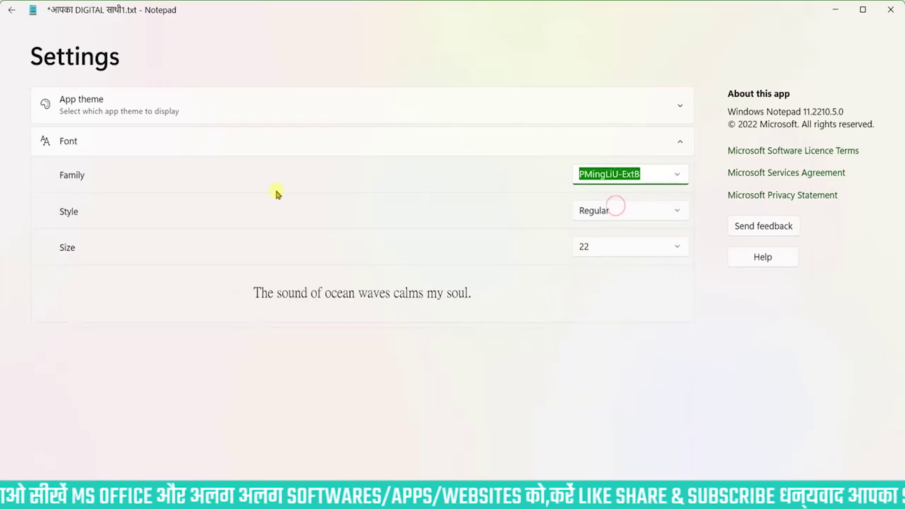
{"action": "left_click", "coordinate": [12, 10]}
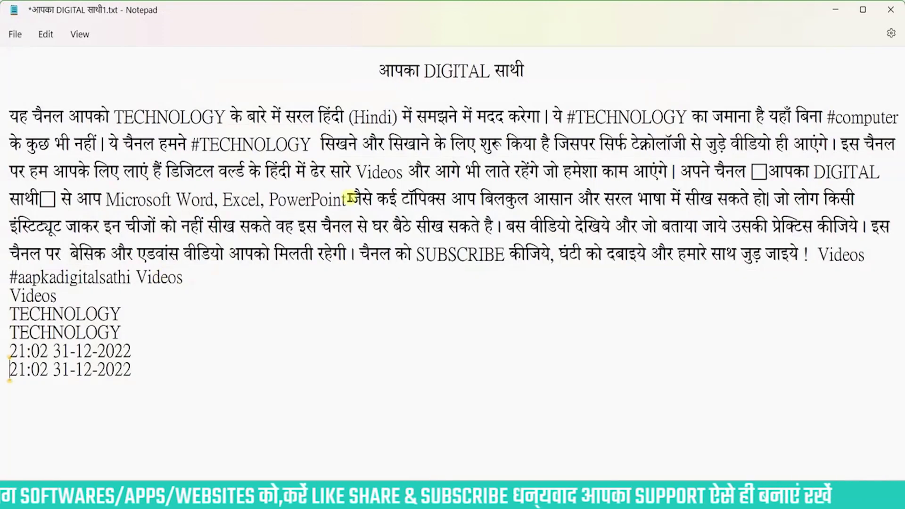
Switch the font family back to Sanskrit Text, keeping Regular style at size 22.
{"action": "left_click", "coordinate": [47, 34]}
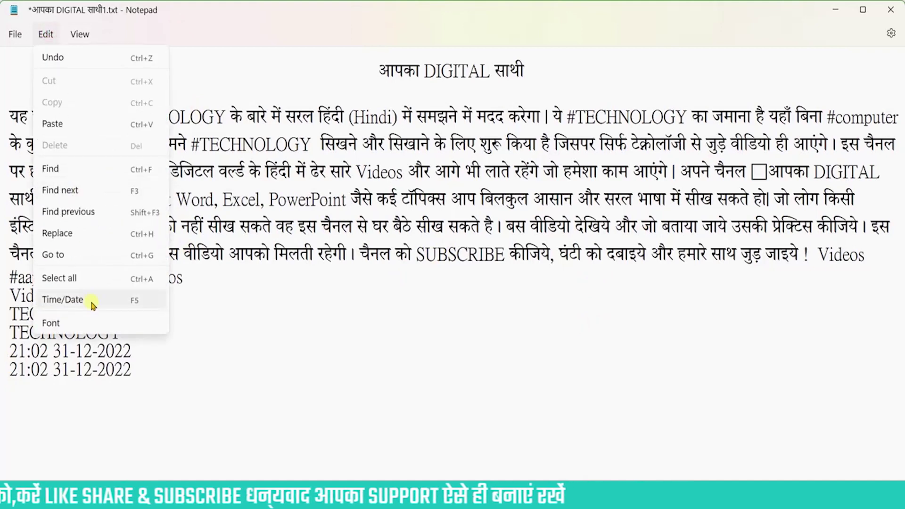
{"action": "left_click", "coordinate": [92, 320]}
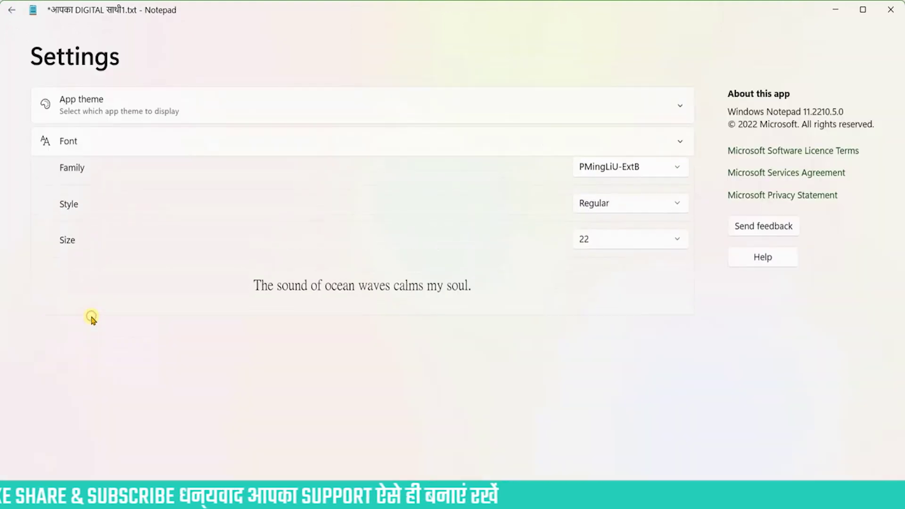
{"action": "left_click", "coordinate": [632, 174]}
{"action": "scroll", "coordinate": [683, 439], "scroll_direction": "up", "scroll_amount": 3}
{"action": "scroll", "coordinate": [683, 439], "scroll_direction": "up", "scroll_amount": 1}
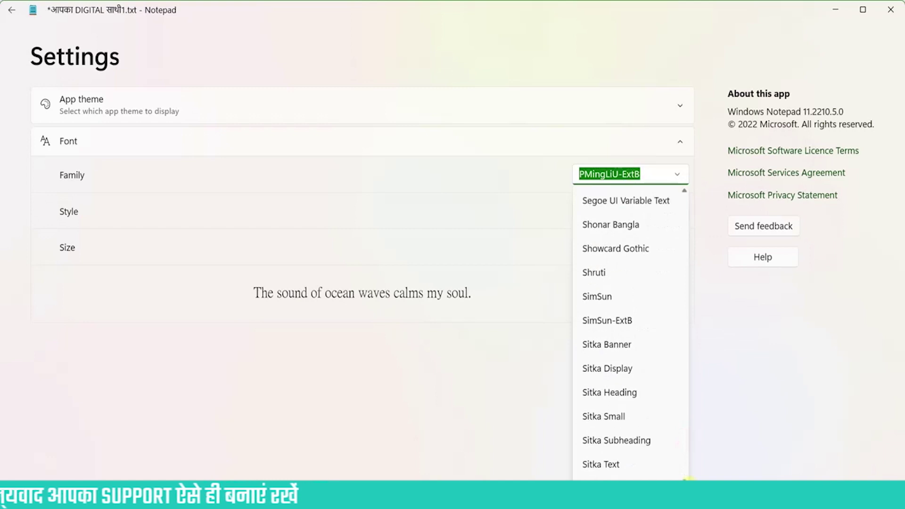
{"action": "scroll", "coordinate": [686, 476], "scroll_direction": "down", "scroll_amount": 1}
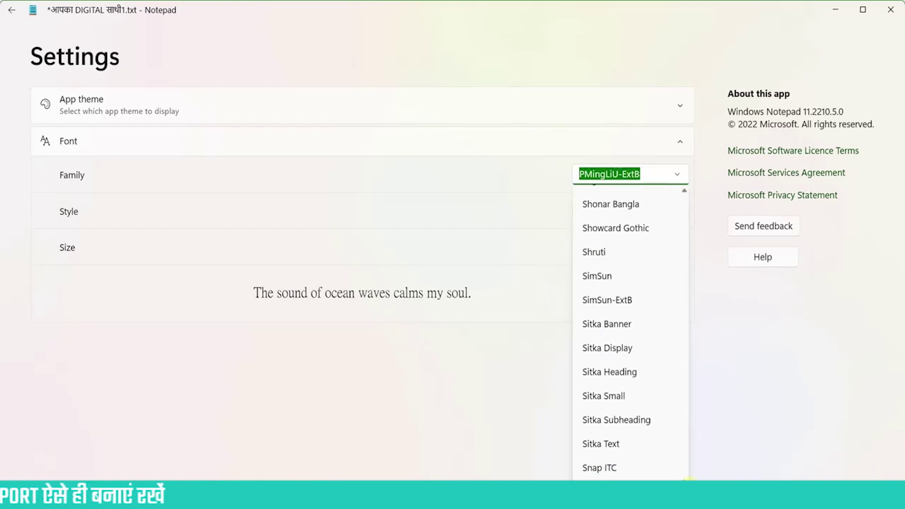
{"action": "scroll", "coordinate": [685, 476], "scroll_direction": "down", "scroll_amount": 3}
{"action": "type", "text": "Sanskrit Text"}
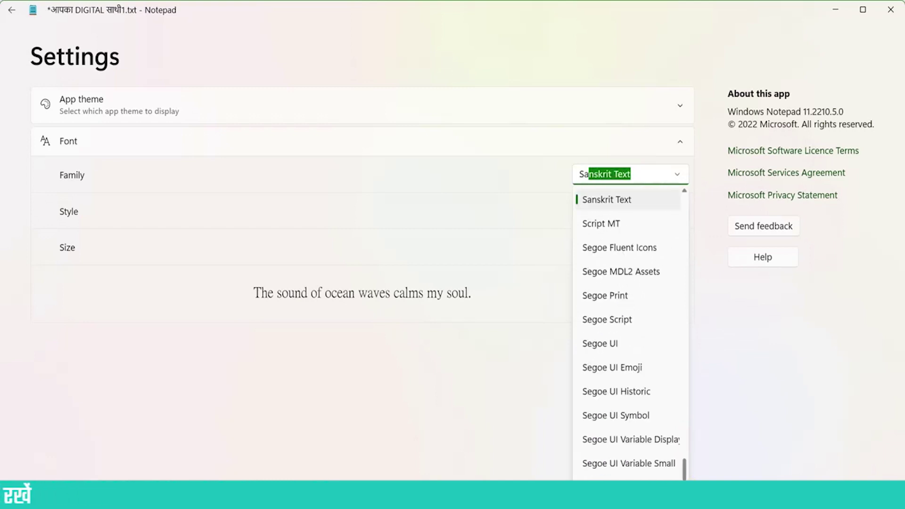
{"action": "left_click", "coordinate": [606, 201]}
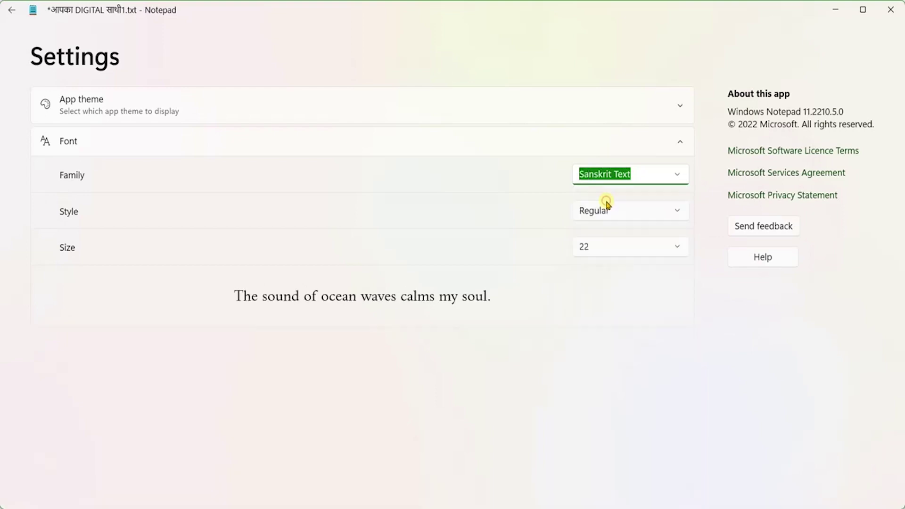
{"action": "left_click", "coordinate": [13, 10]}
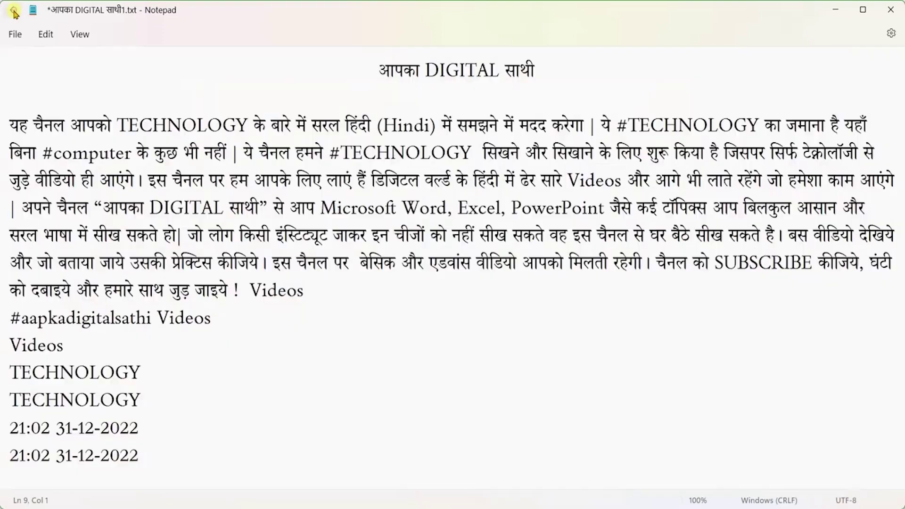
{"action": "left_click", "coordinate": [46, 34]}
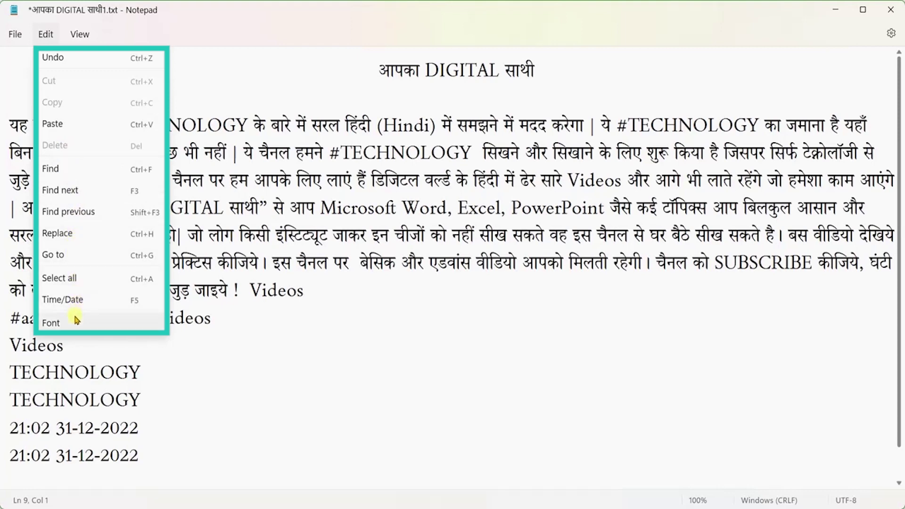
{"action": "left_click", "coordinate": [79, 34]}
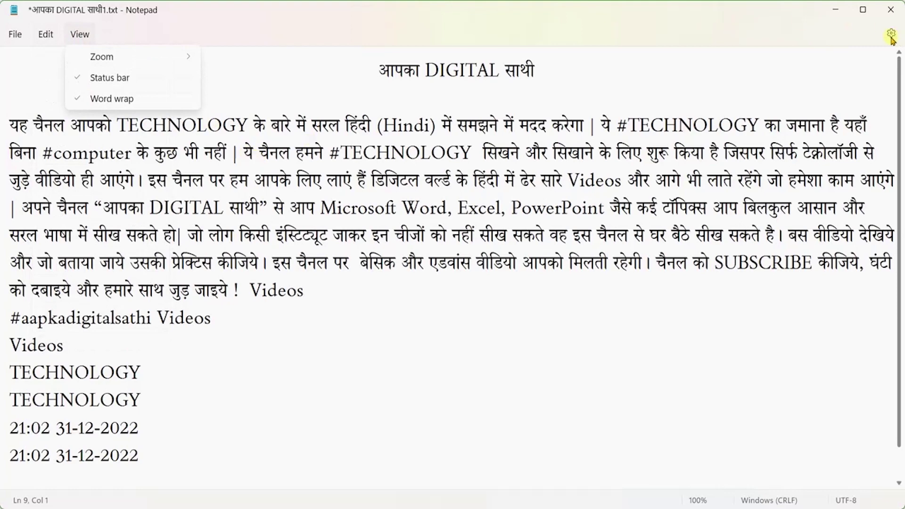